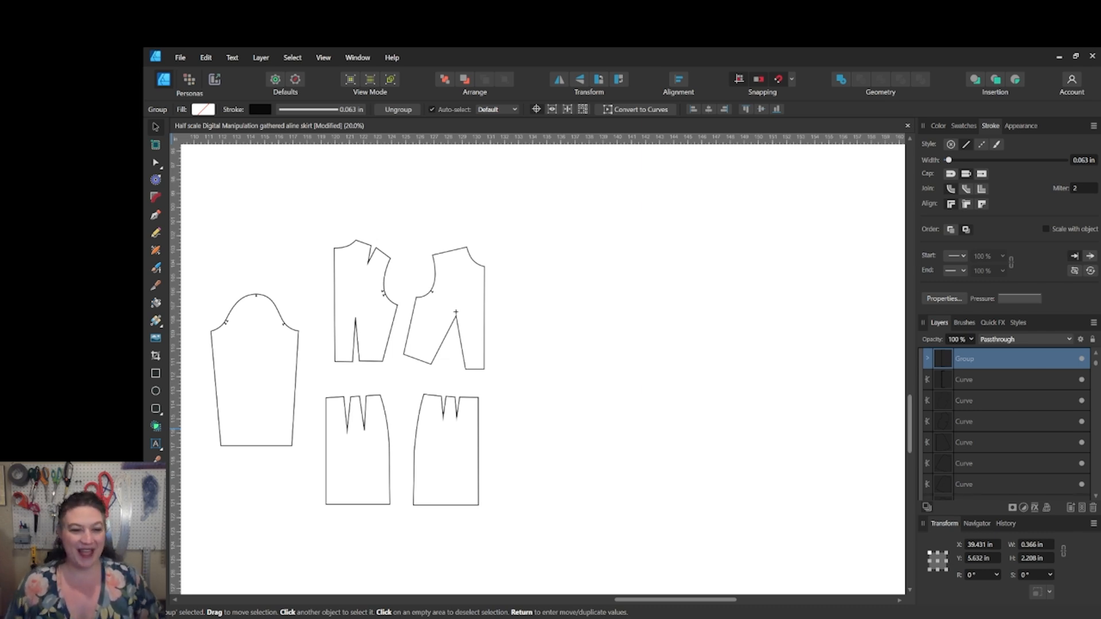
# - Duplicate the front bodice outline and place the copy in the empty canvas area beside the pattern blocks
pyautogui.click(611, 307)
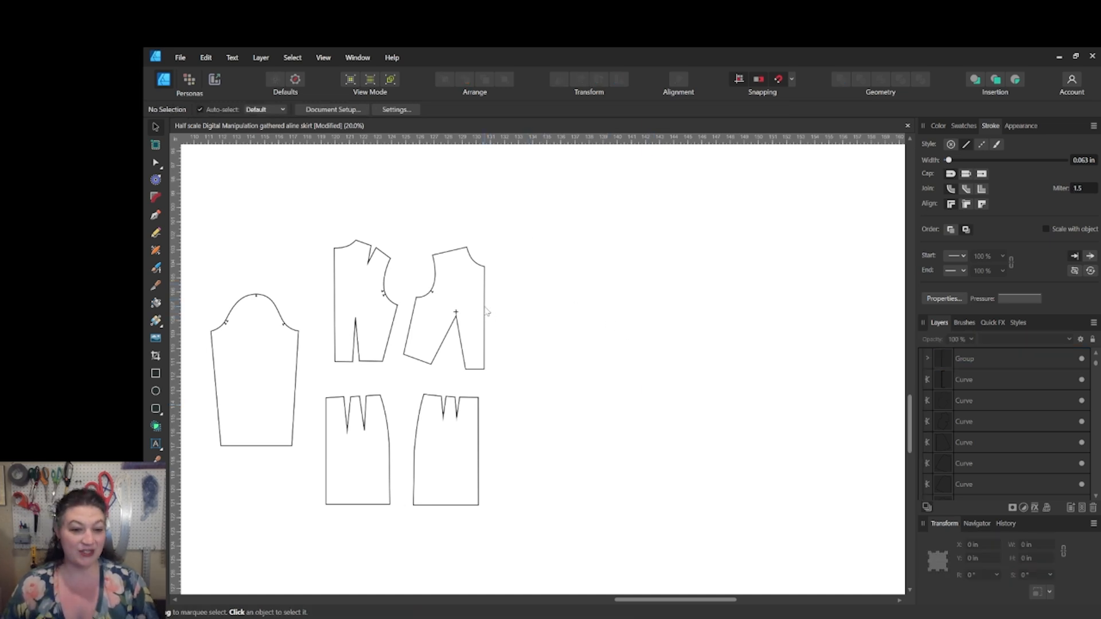
pyautogui.moveTo(486, 312); pyautogui.dragTo(734, 229)
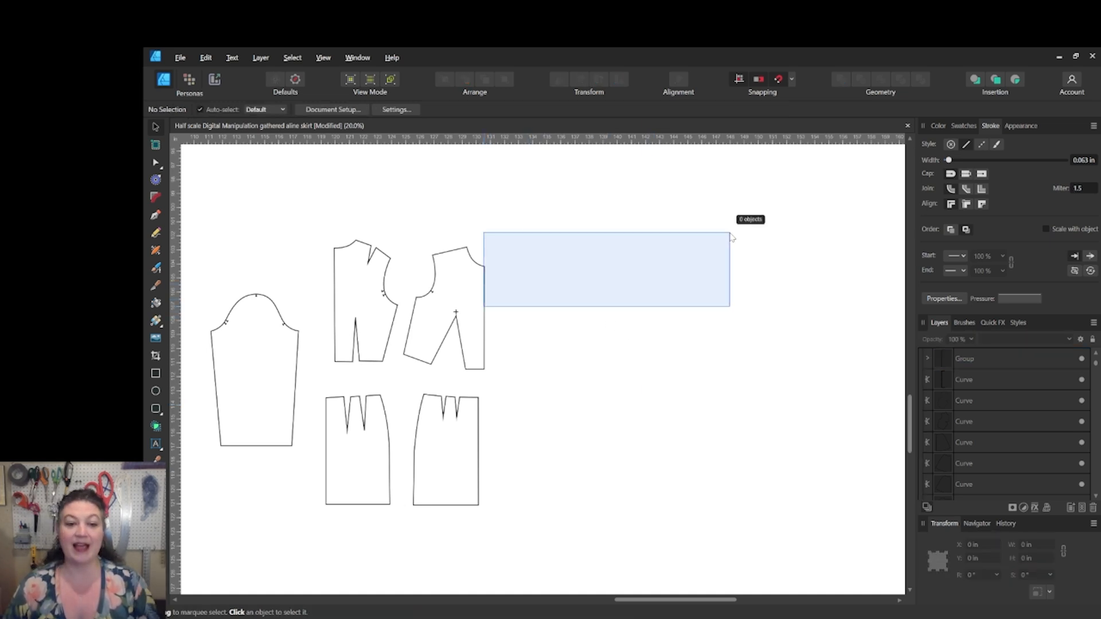
pyautogui.click(485, 298)
pyautogui.keyDown('ctrl'); pyautogui.moveTo(485, 298); pyautogui.dragTo(746, 256); pyautogui.keyUp('ctrl')
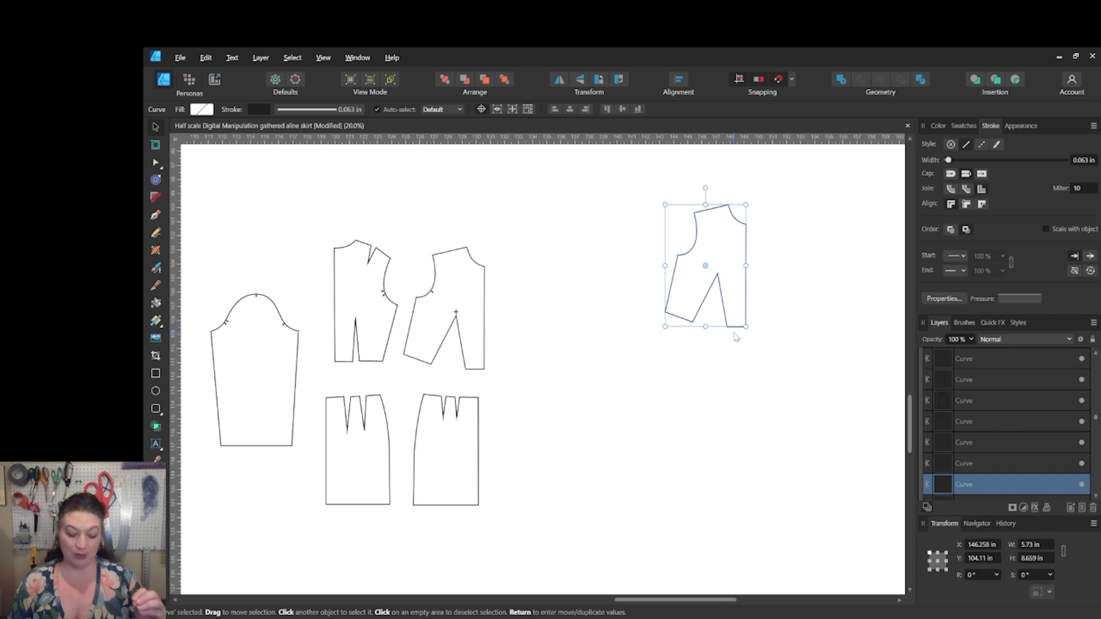
pyautogui.hotkey('ctrl', '=')
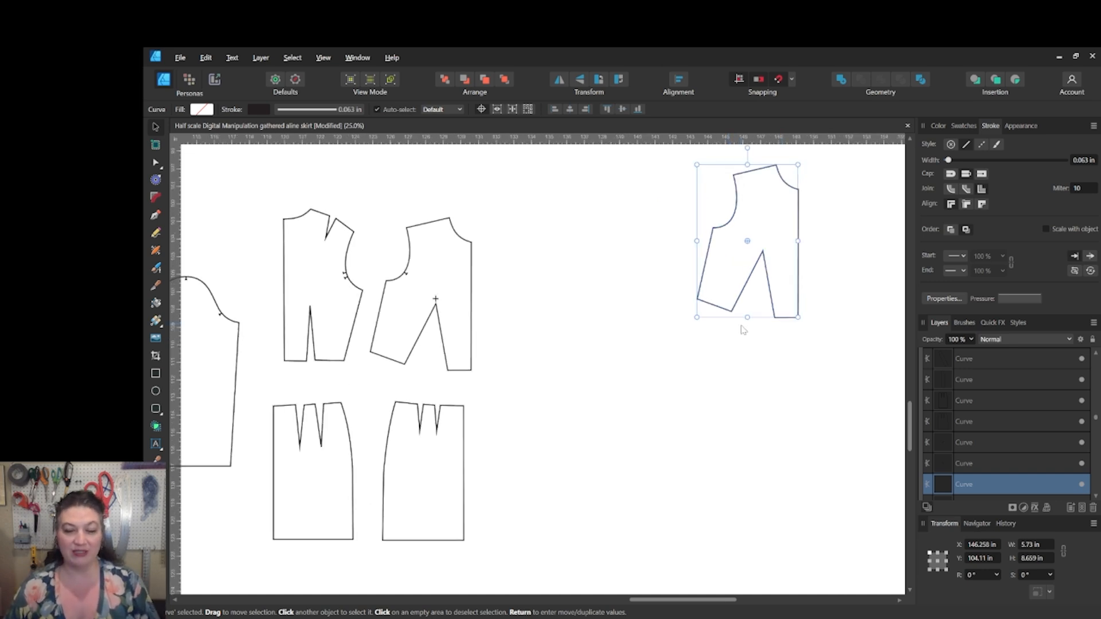
pyautogui.moveTo(739, 330); pyautogui.dragTo(514, 446)
pyautogui.click(620, 344)
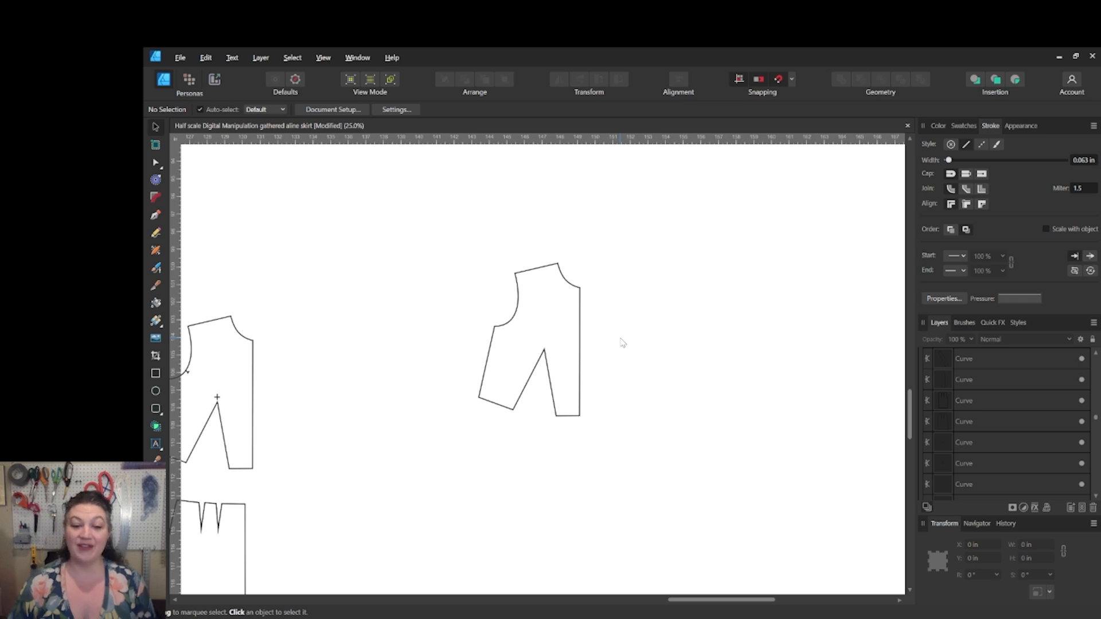
# - Make a horizontally flipped copy of the front bodice and place it against the original along the center front line
pyautogui.click(580, 318)
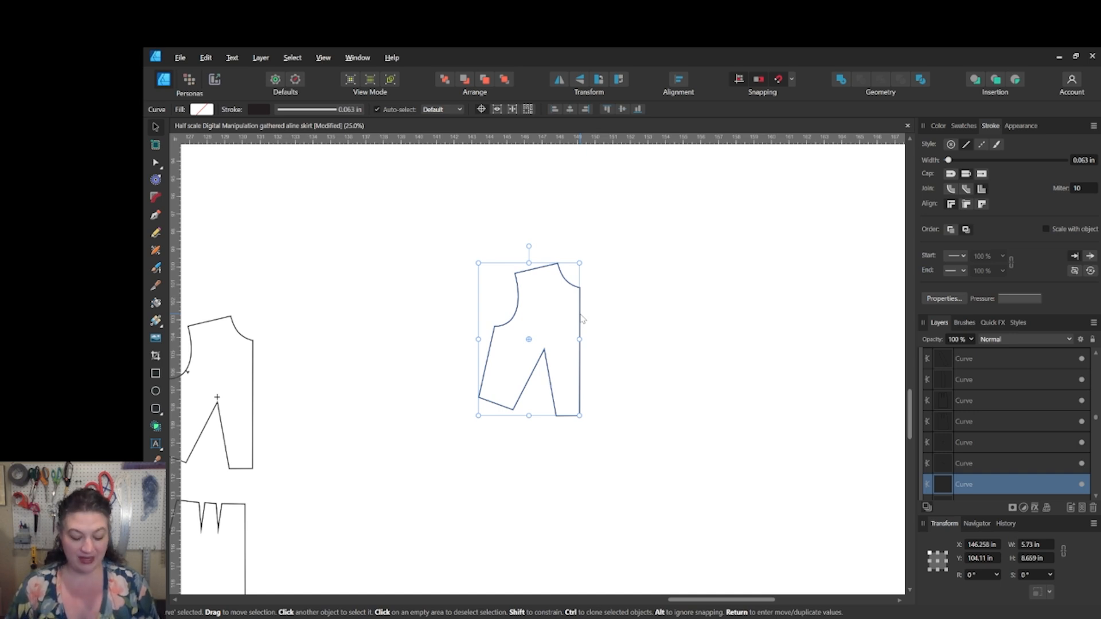
pyautogui.click(582, 316)
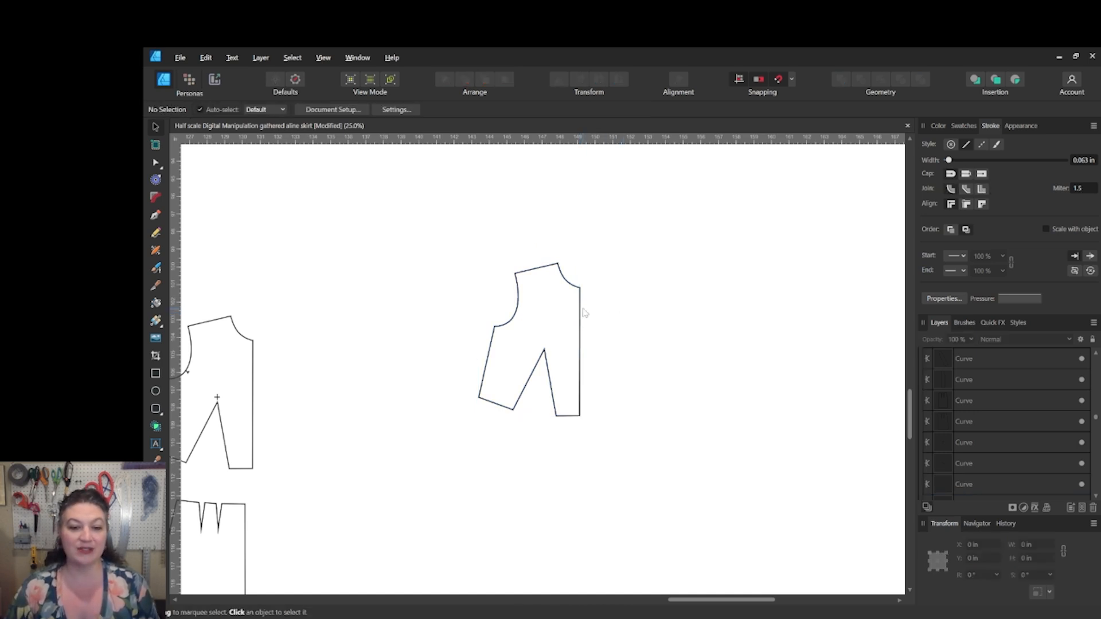
pyautogui.click(580, 306)
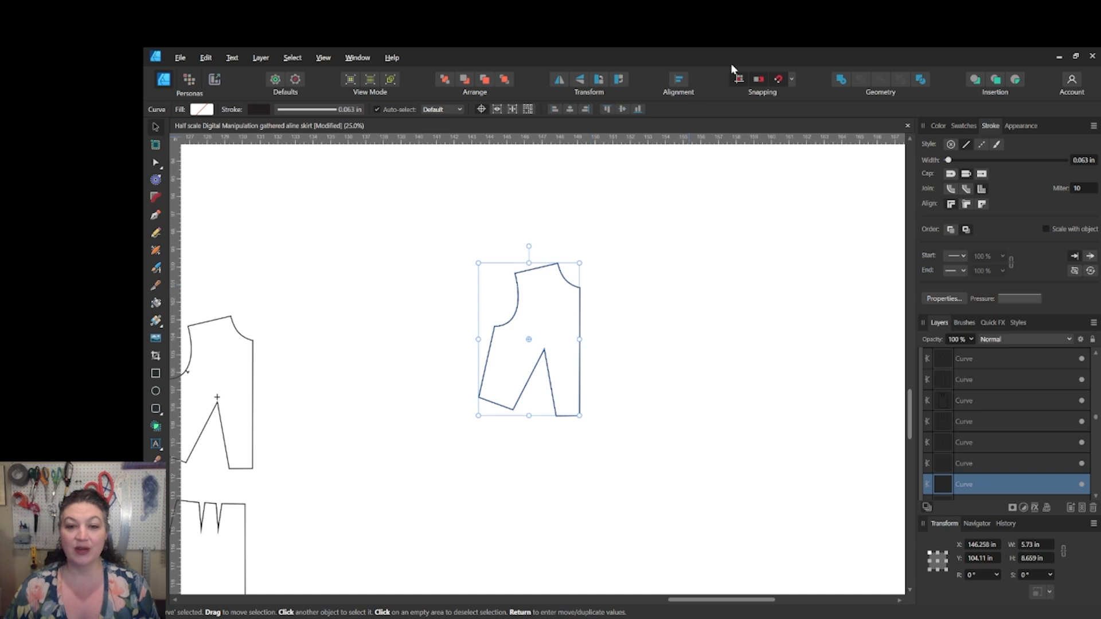
pyautogui.click(559, 80)
pyautogui.moveTo(561, 337); pyautogui.dragTo(660, 334)
pyautogui.click(725, 256)
# - Try to merge the two abutting front bodice halves into one shape with the Shape Builder
pyautogui.moveTo(724, 256); pyautogui.dragTo(459, 421)
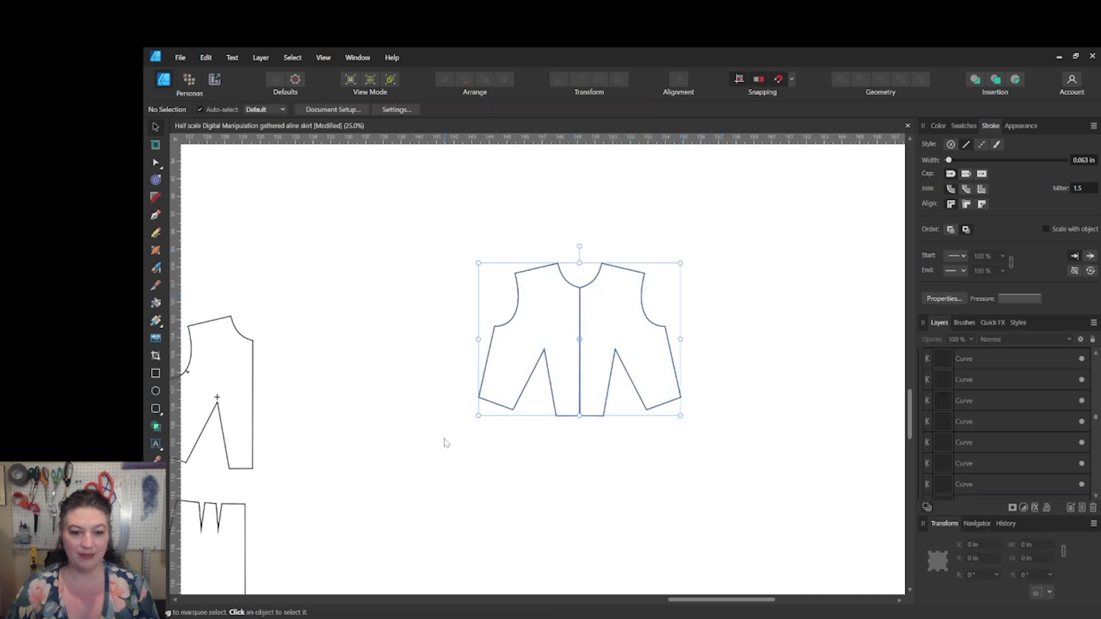
pyautogui.press('q')
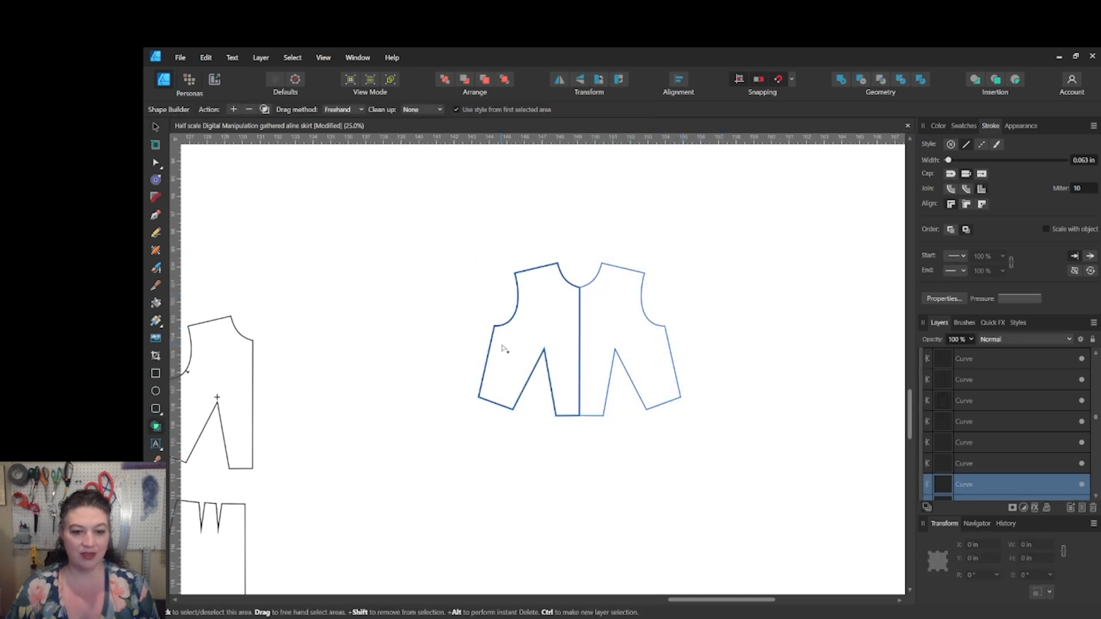
pyautogui.moveTo(504, 348); pyautogui.dragTo(654, 327)
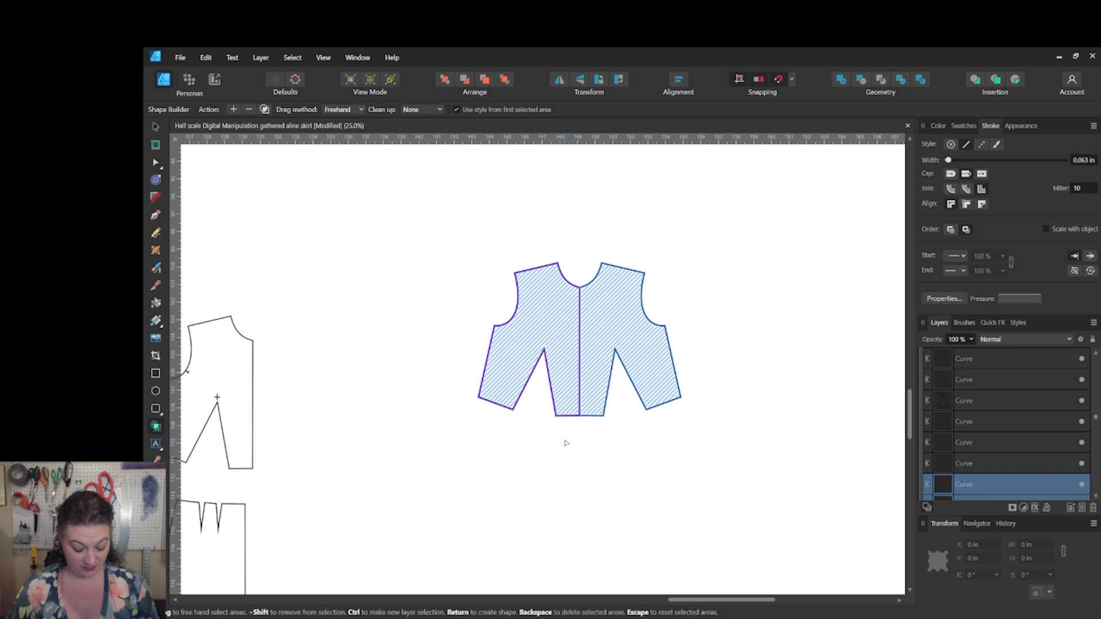
pyautogui.press('Return')
pyautogui.press('v')
# - Nudge the mirrored half slightly over the original half and merge both into one full front bodice with the Shape Builder
pyautogui.click(631, 342)
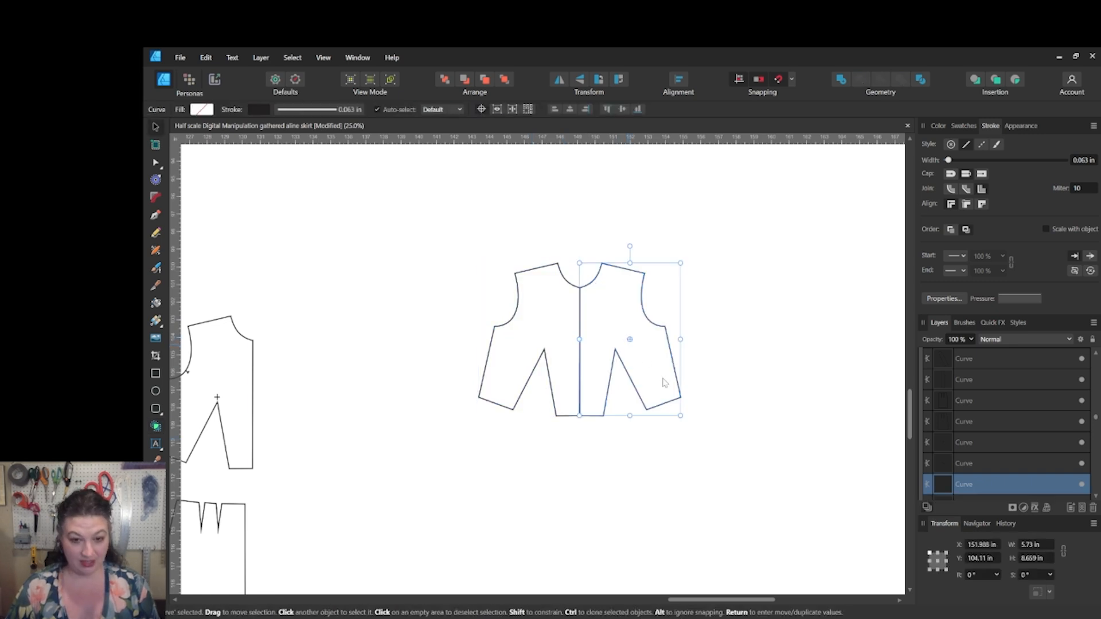
pyautogui.press('Left')
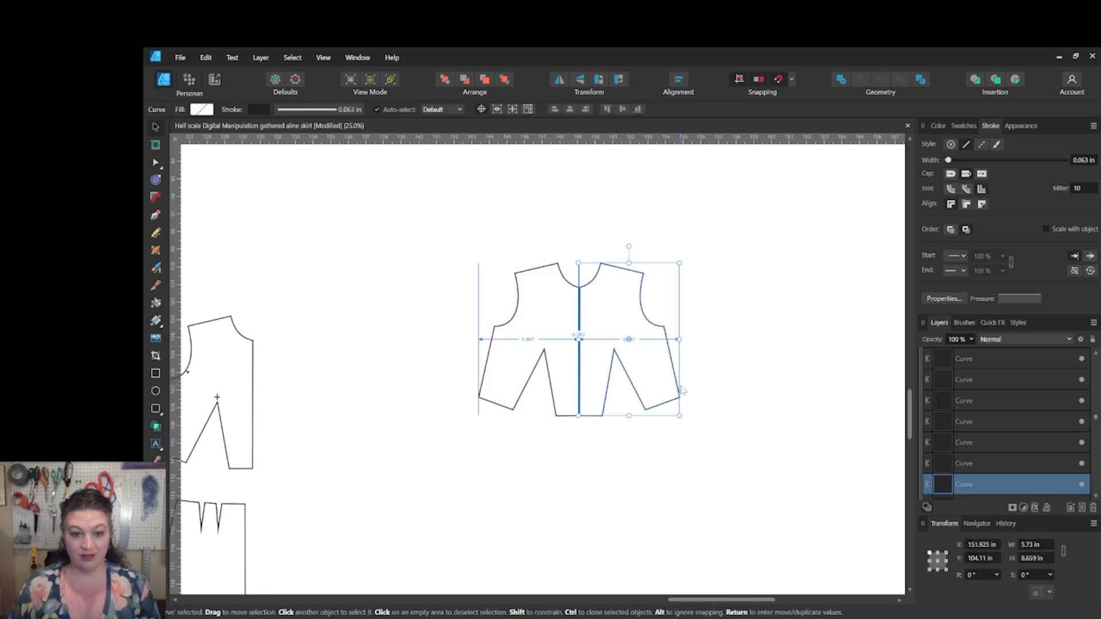
pyautogui.click(734, 270)
pyautogui.moveTo(745, 242); pyautogui.dragTo(473, 432)
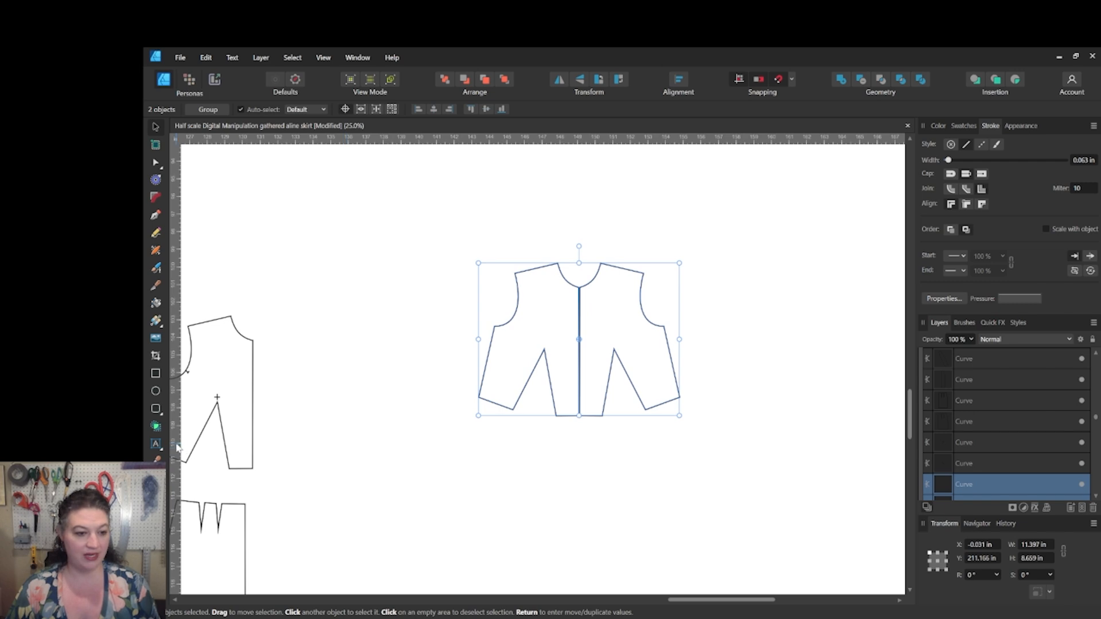
pyautogui.click(156, 426)
pyautogui.moveTo(502, 362)
pyautogui.mouseDown()
pyautogui.moveTo(611, 334)
pyautogui.moveTo(613, 345)
pyautogui.mouseUp()
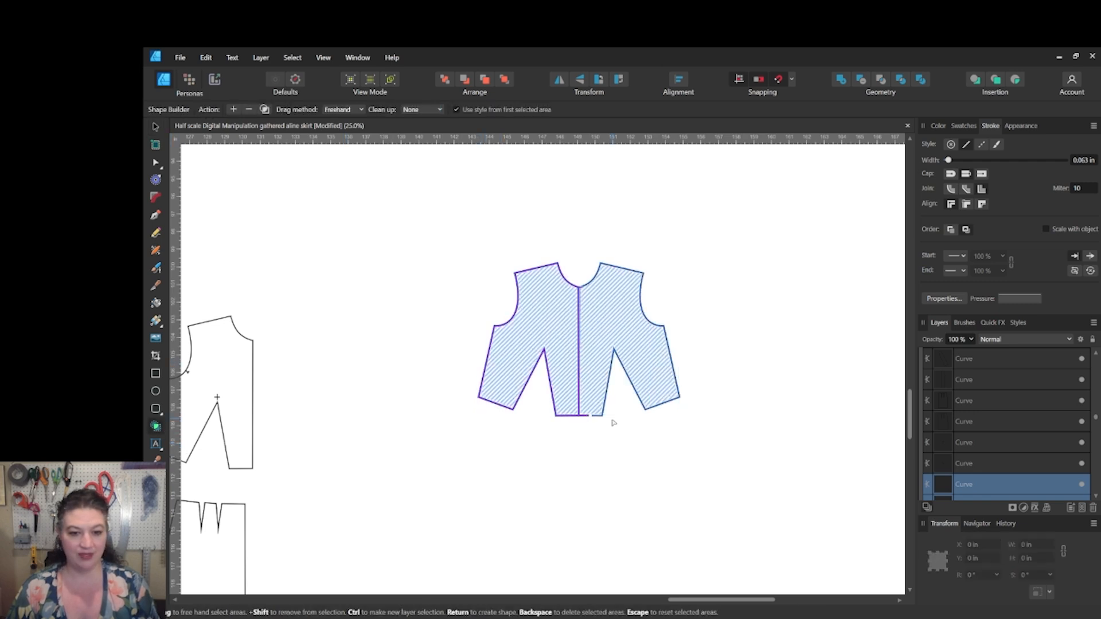
pyautogui.press('Return')
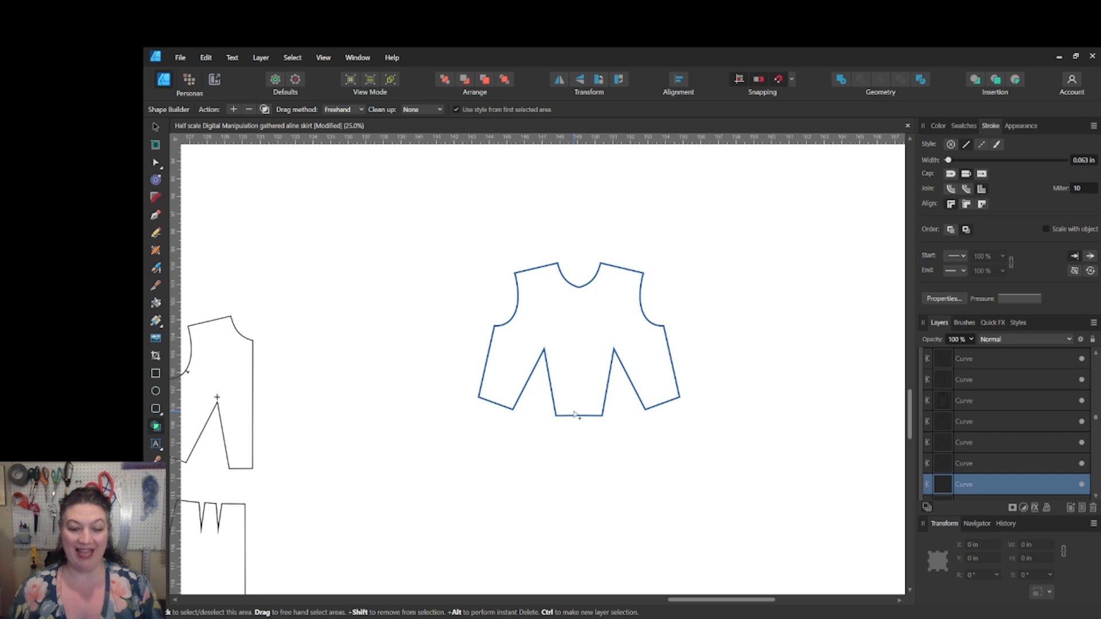
# - Activate the Knife tool with straight-line cutting for the merged front bodice
pyautogui.hotkey('ctrl', '+')
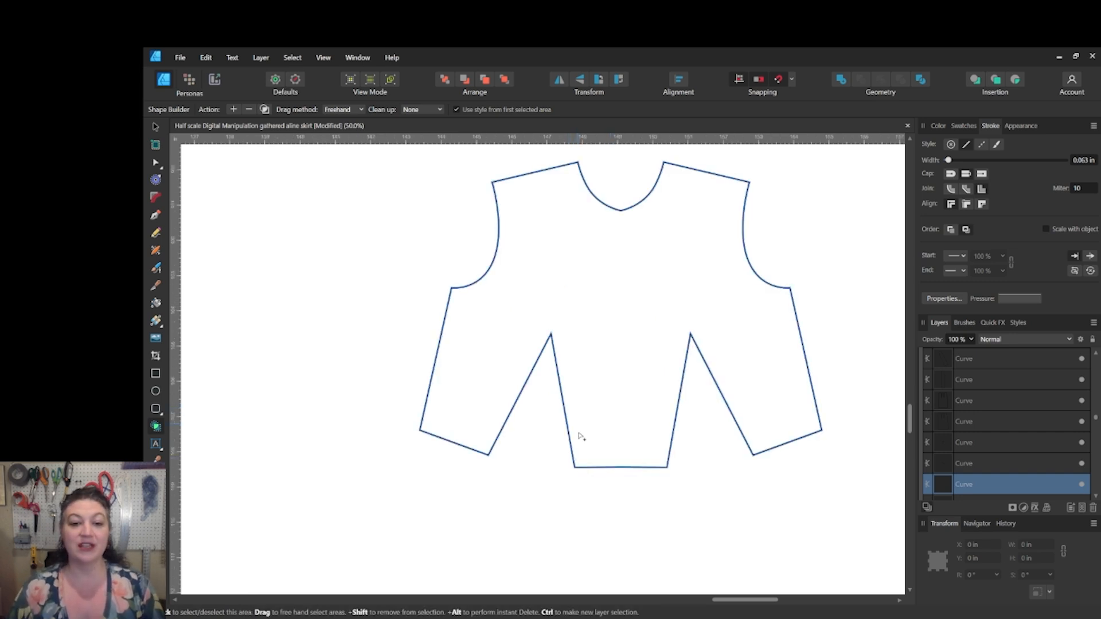
pyautogui.moveTo(579, 438); pyautogui.dragTo(485, 484)
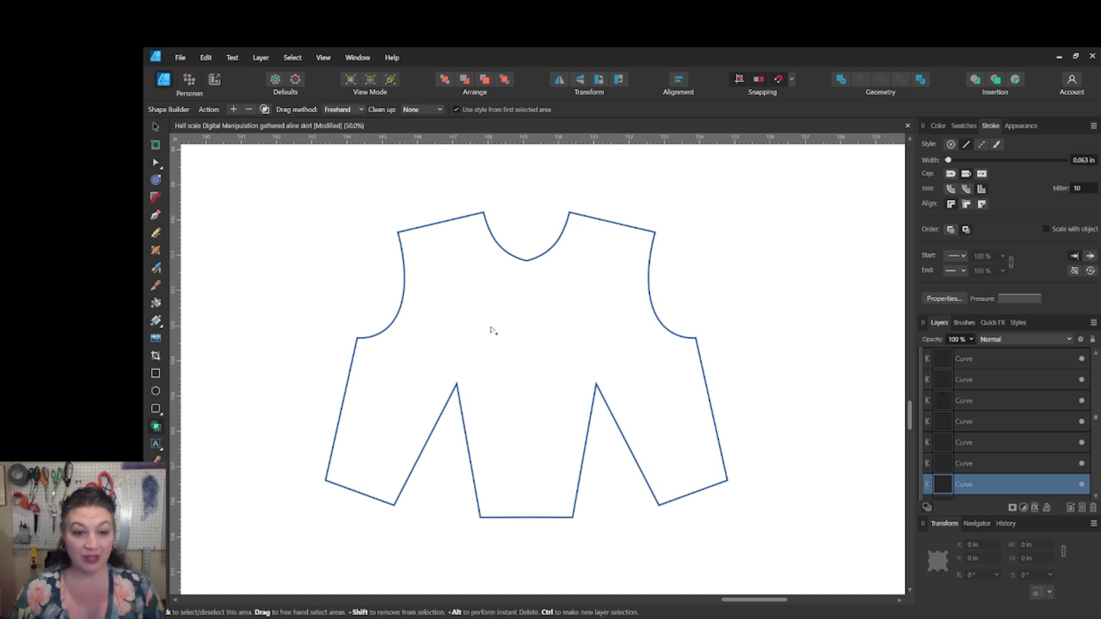
pyautogui.click(155, 289)
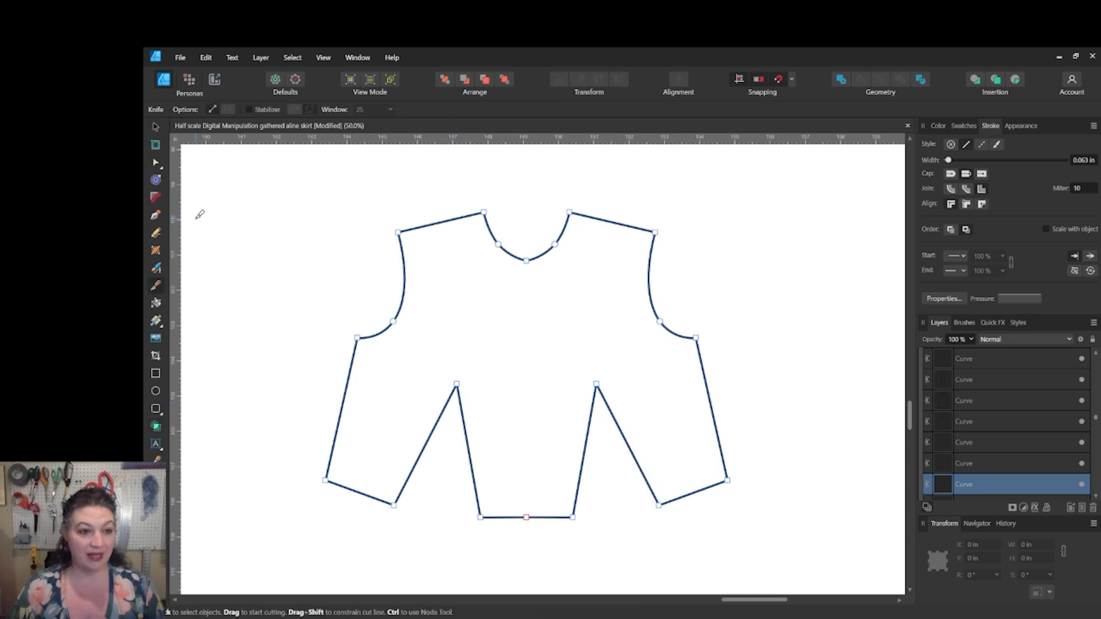
pyautogui.click(212, 109)
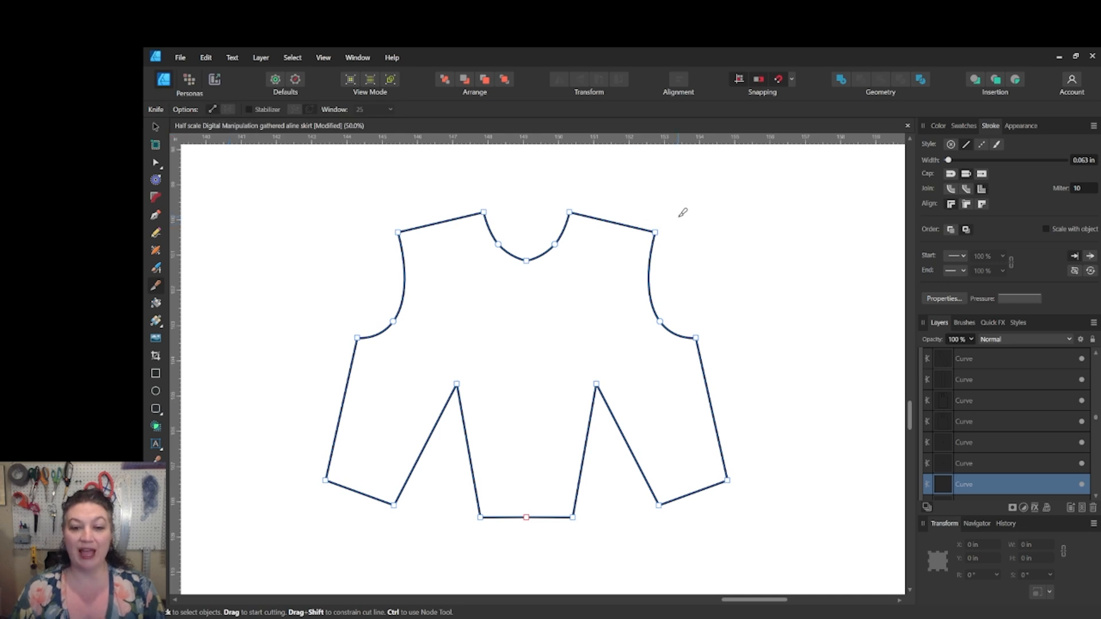
pyautogui.moveTo(757, 214); pyautogui.dragTo(811, 362)
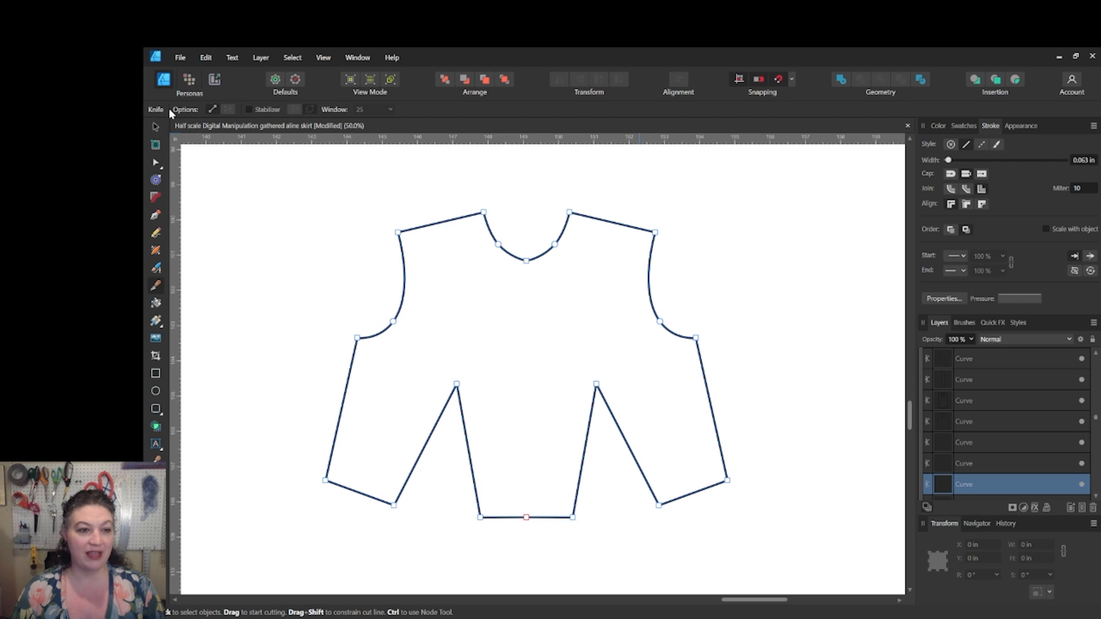
pyautogui.click(213, 109)
pyautogui.moveTo(288, 192)
pyautogui.mouseDown()
pyautogui.moveTo(225, 223)
pyautogui.moveTo(281, 305)
pyautogui.moveTo(203, 422)
pyautogui.moveTo(222, 437)
pyautogui.moveTo(264, 380)
pyautogui.mouseUp()
pyautogui.moveTo(265, 370)
pyautogui.mouseDown()
pyautogui.moveTo(249, 312)
pyautogui.moveTo(315, 218)
pyautogui.moveTo(349, 202)
pyautogui.mouseUp()
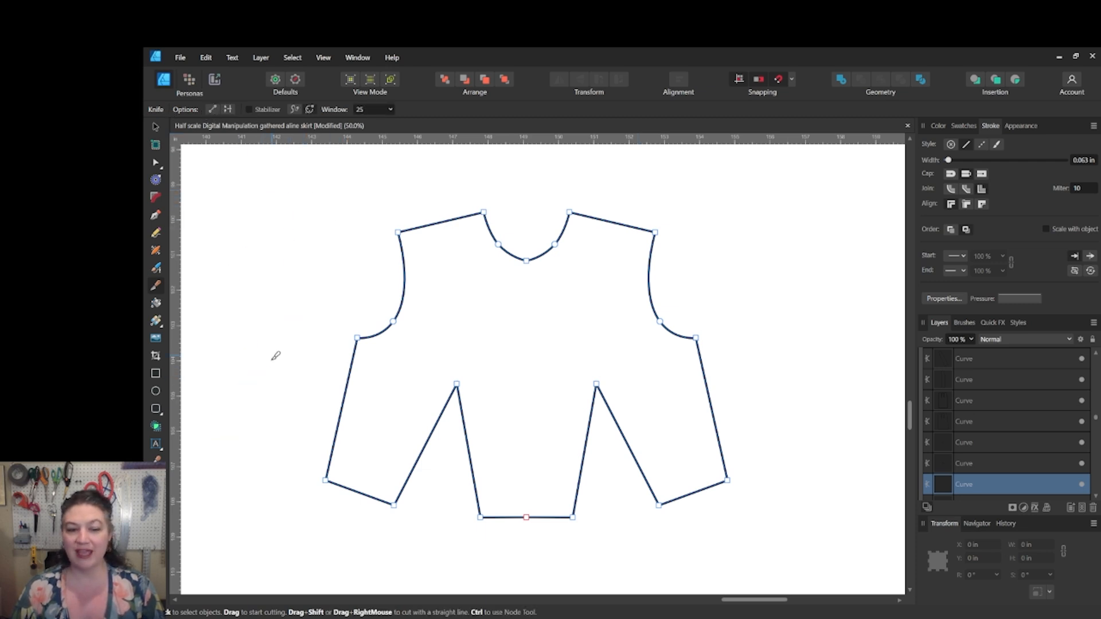
pyautogui.click(212, 109)
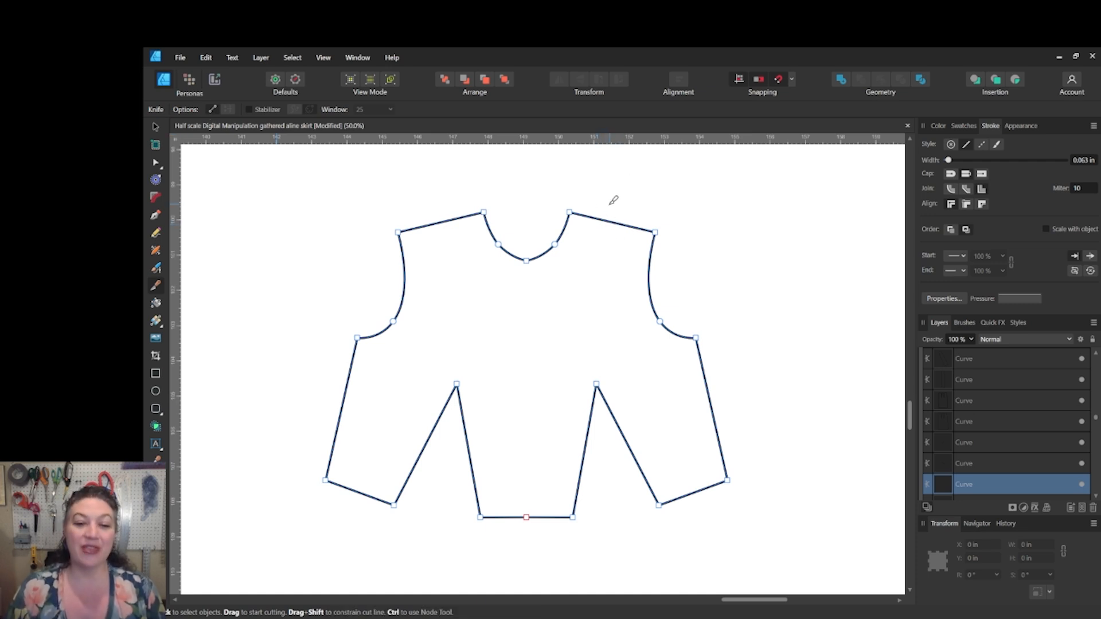
# - Cut the bodice along two straight lines from separate points on the right-hand shoulder, one to each waist dart's tip
pyautogui.moveTo(612, 202); pyautogui.dragTo(459, 381)
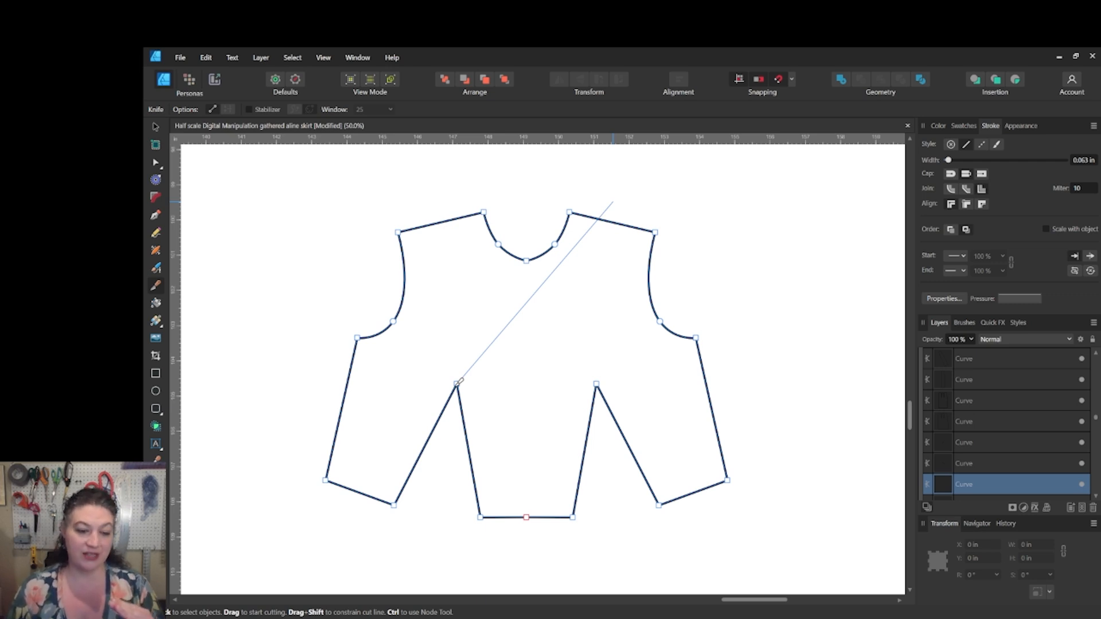
pyautogui.moveTo(460, 381); pyautogui.dragTo(458, 383)
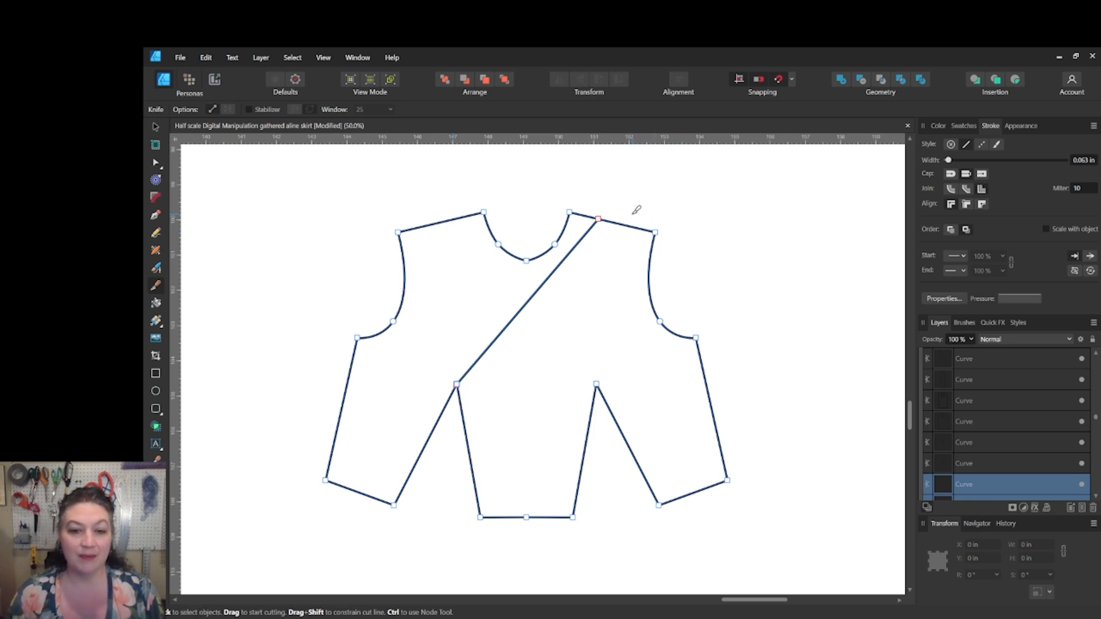
pyautogui.moveTo(626, 217); pyautogui.dragTo(598, 390)
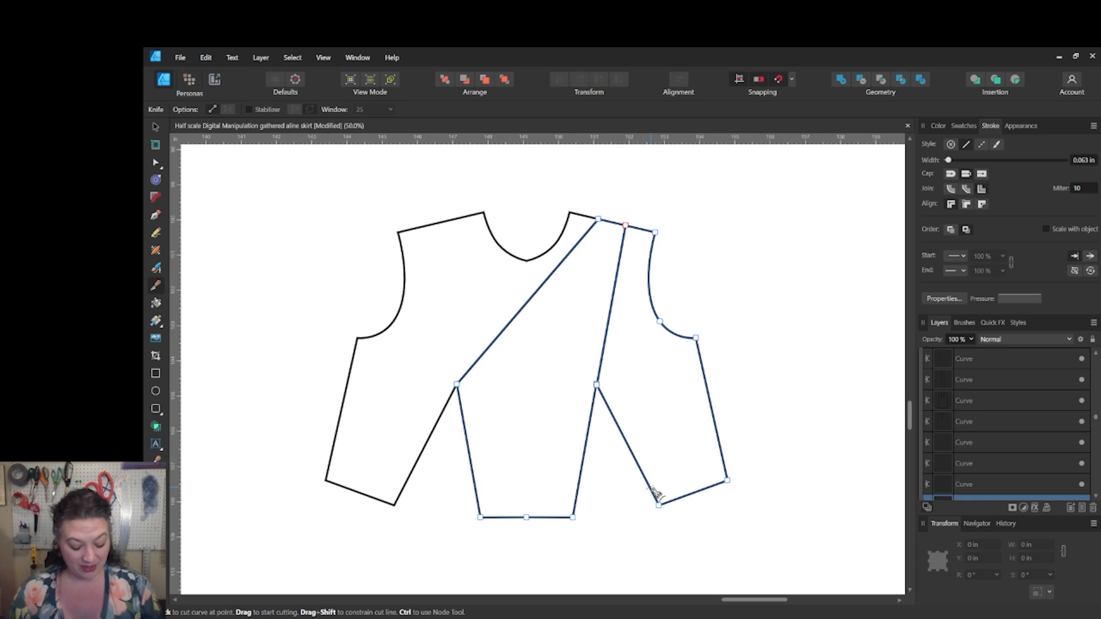
# - Set the left bodice piece's transform origin at its dart tip and rotate the piece until the waist dart closes
pyautogui.press('a')
pyautogui.press('v')
pyautogui.click(368, 326)
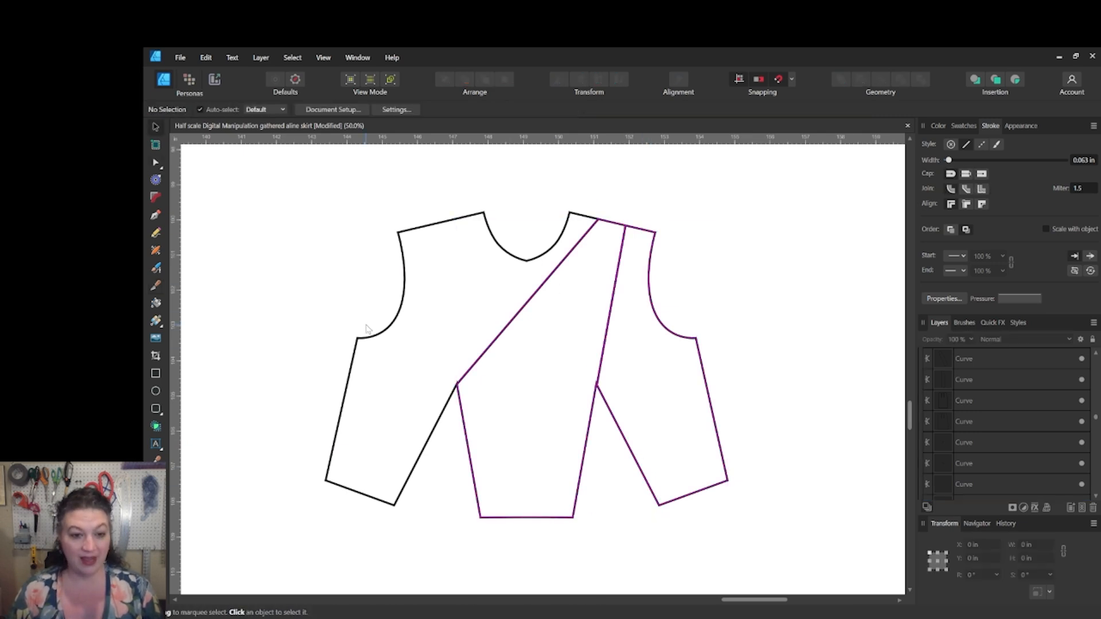
pyautogui.click(387, 335)
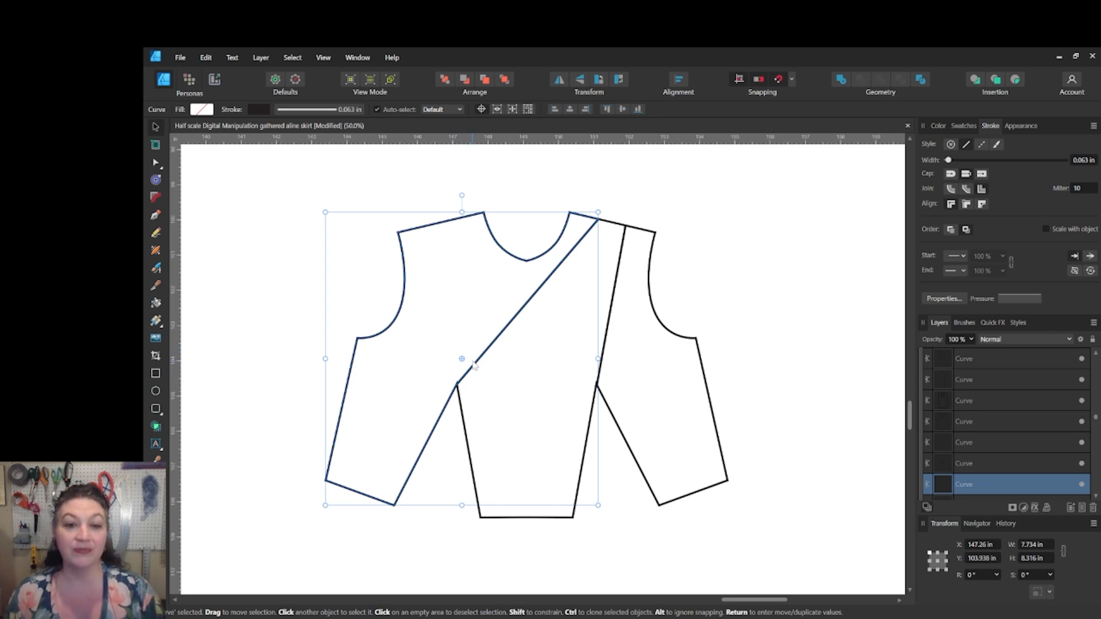
pyautogui.click(482, 110)
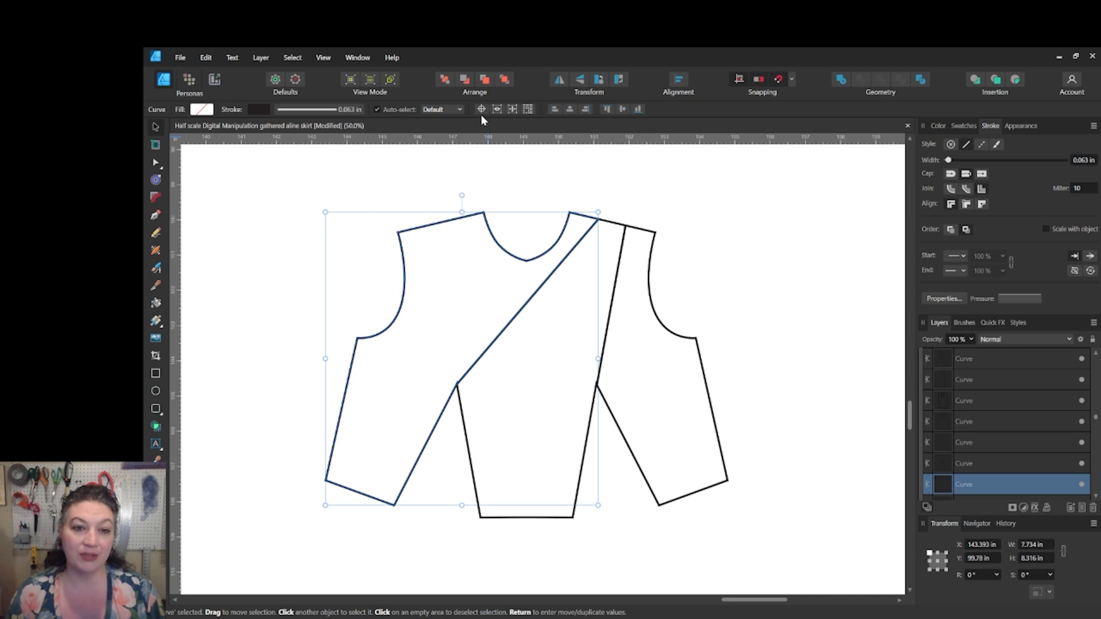
pyautogui.click(481, 110)
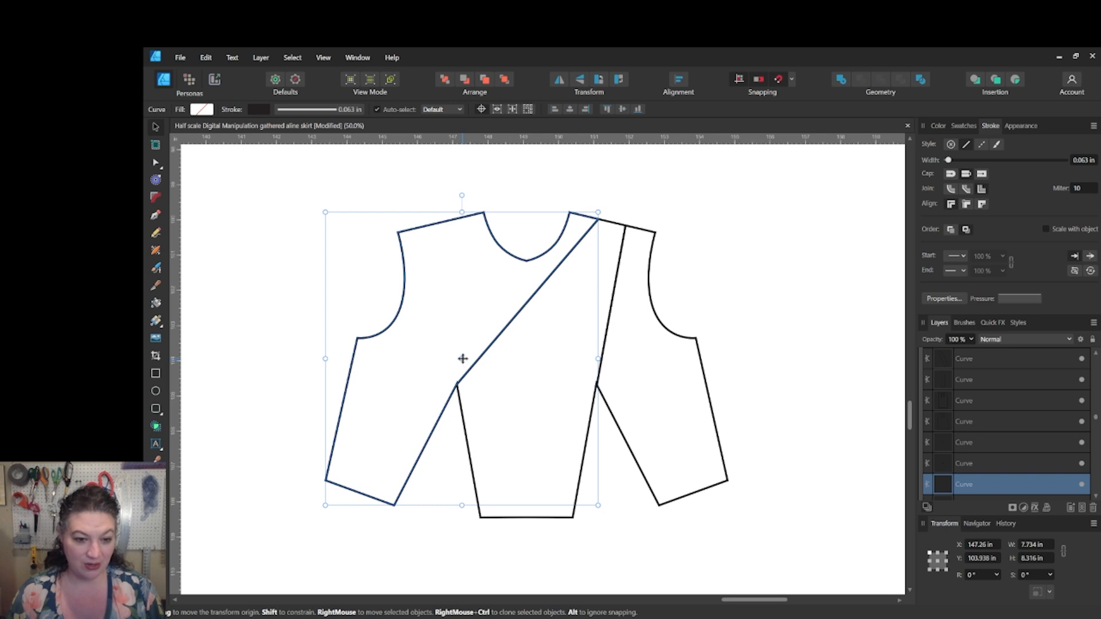
pyautogui.moveTo(462, 359); pyautogui.dragTo(455, 383)
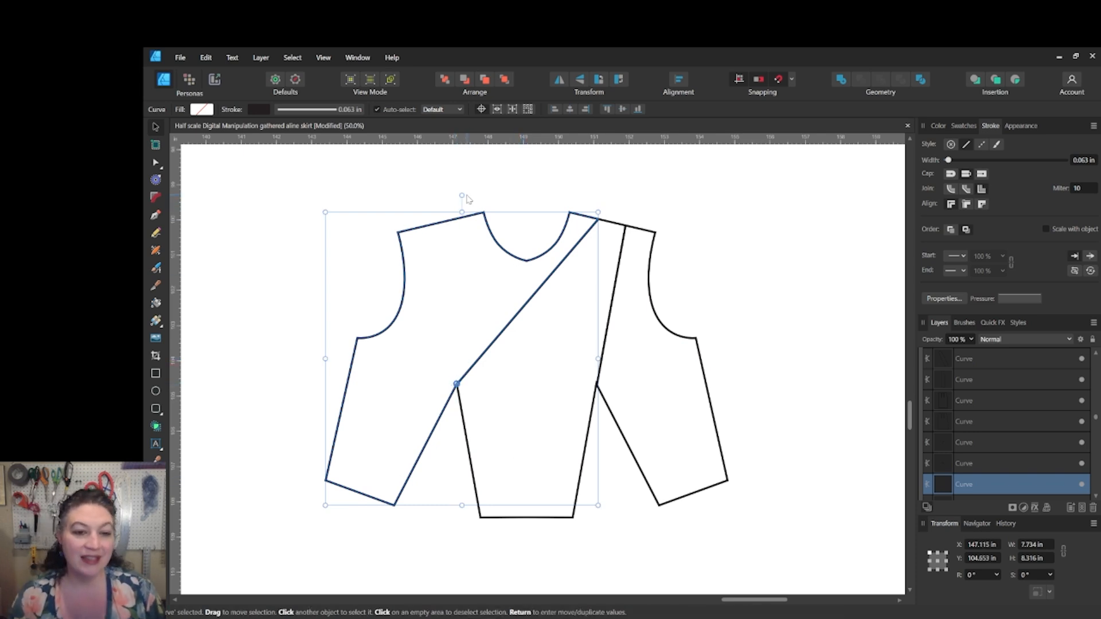
pyautogui.moveTo(462, 196); pyautogui.dragTo(351, 243)
pyautogui.click(663, 371)
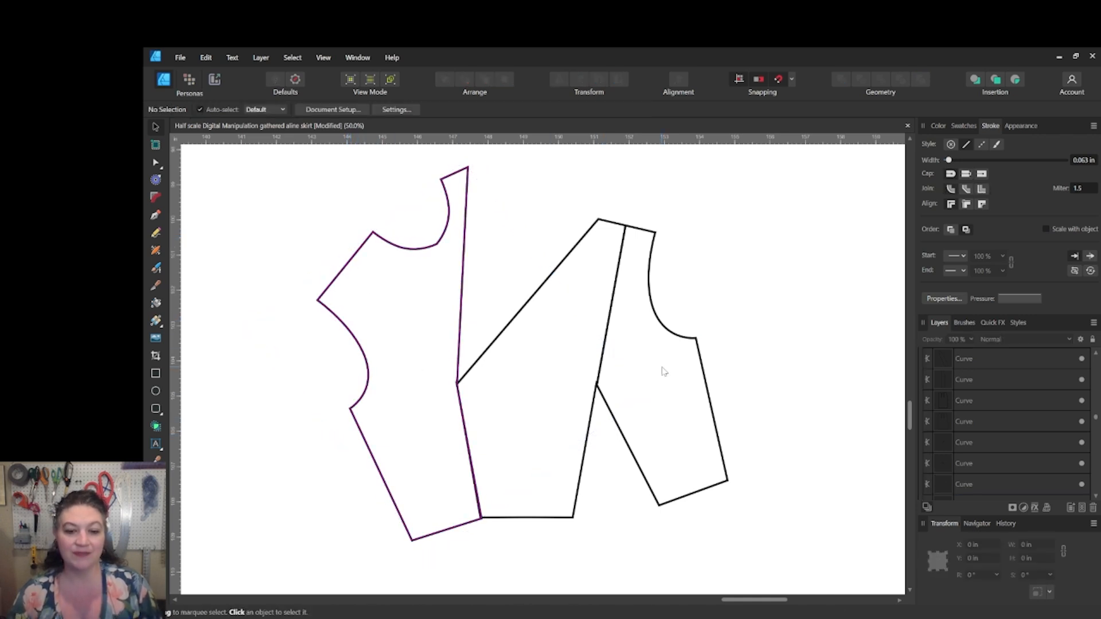
# - Set the right bodice piece's transform origin at its dart tip and rotate the piece until its waist dart closes
pyautogui.click(684, 342)
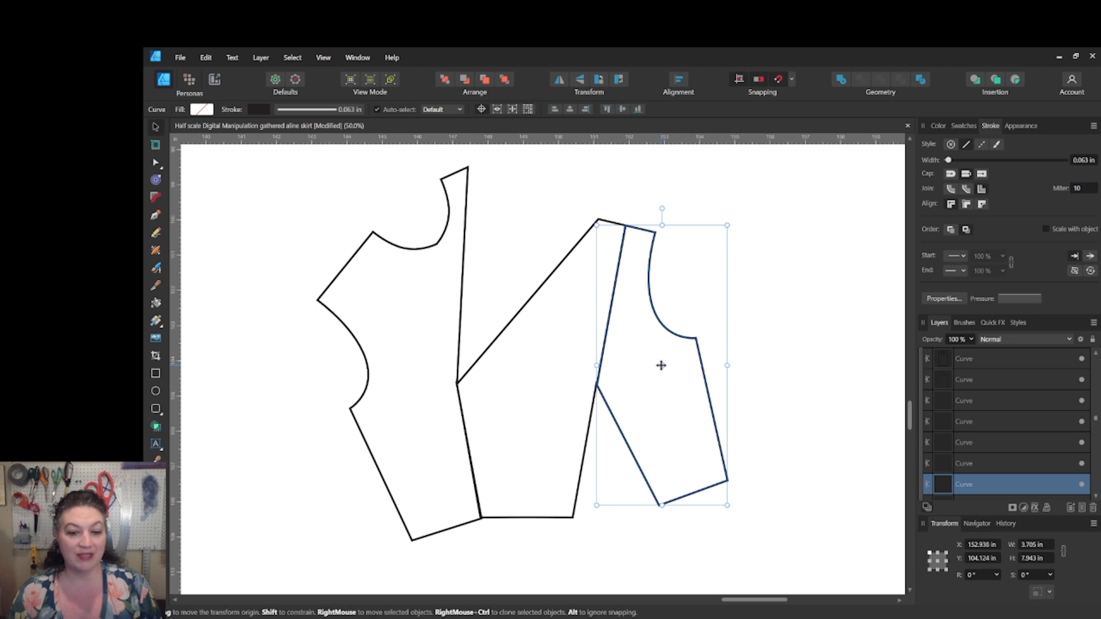
pyautogui.moveTo(661, 365); pyautogui.dragTo(596, 384)
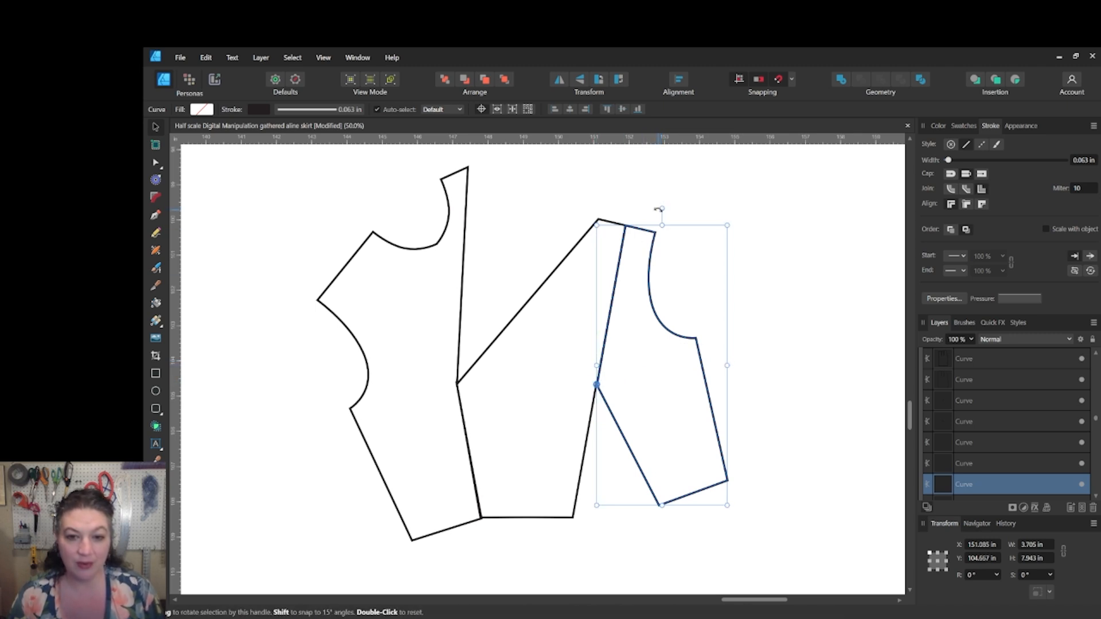
pyautogui.moveTo(664, 210); pyautogui.dragTo(759, 283)
pyautogui.click(790, 238)
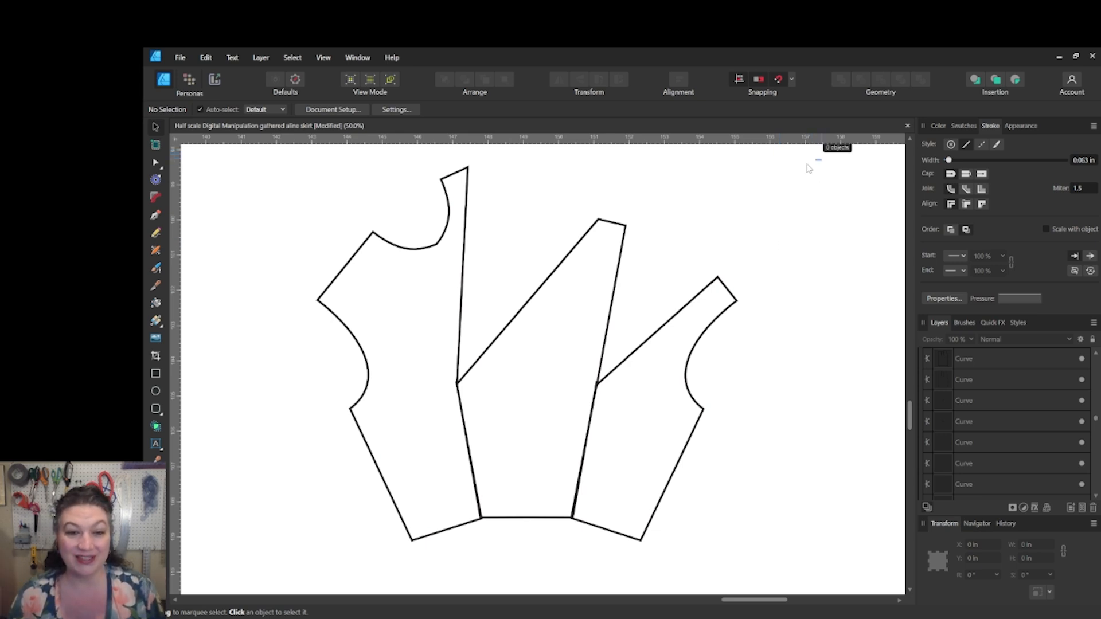
# - Select all three front bodice pieces and merge them into one shape with the Shape Builder tool
pyautogui.moveTo(821, 159); pyautogui.dragTo(276, 548)
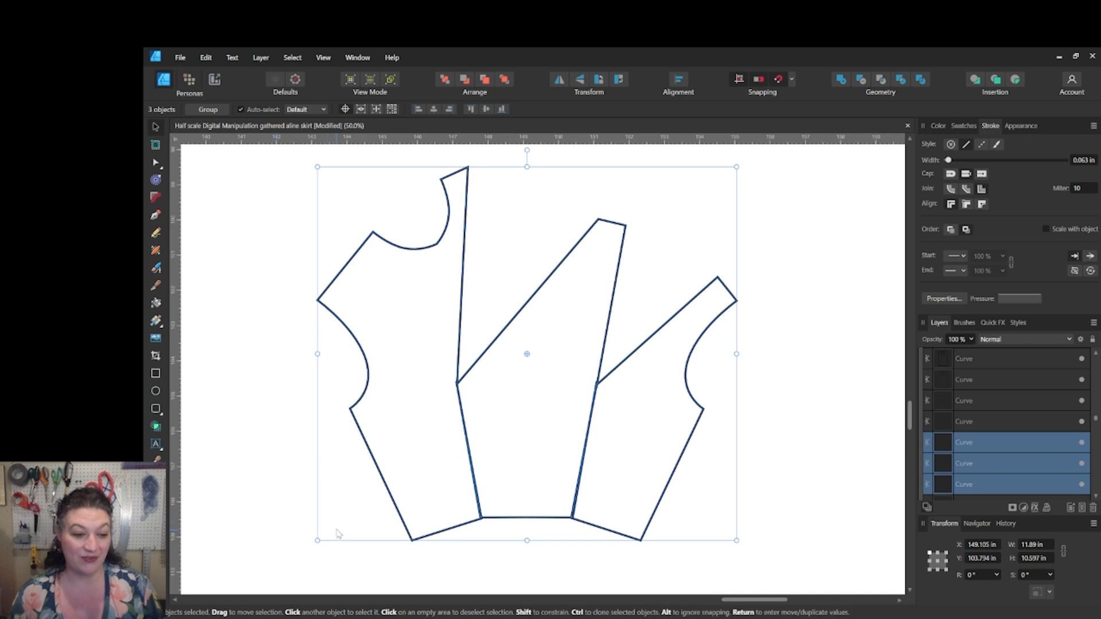
pyautogui.click(156, 427)
pyautogui.moveTo(408, 459); pyautogui.dragTo(630, 460)
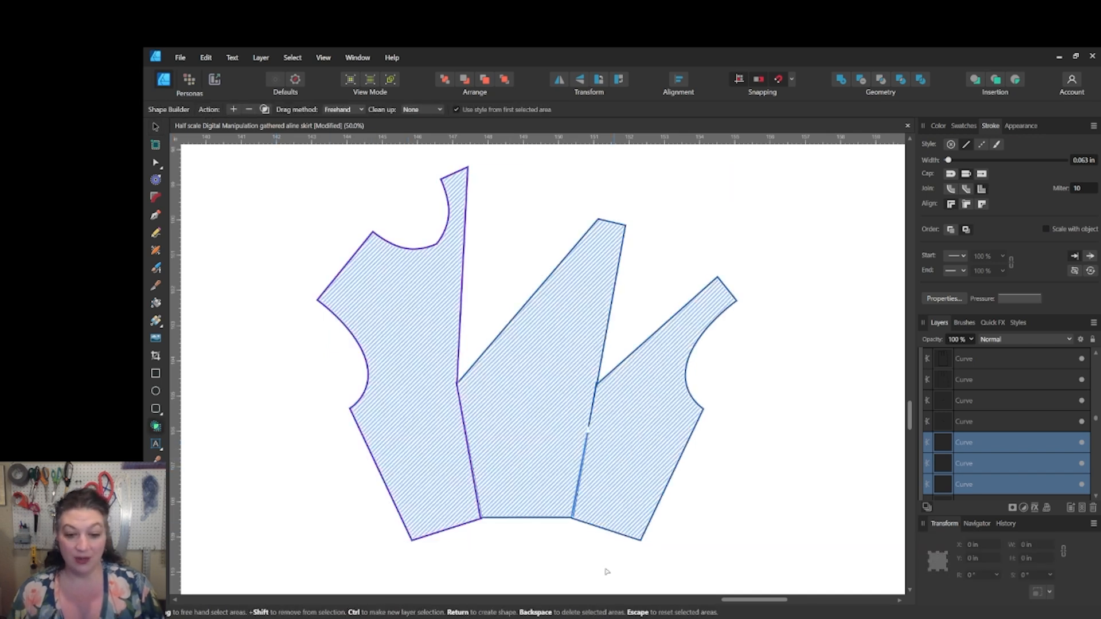
pyautogui.press('Return')
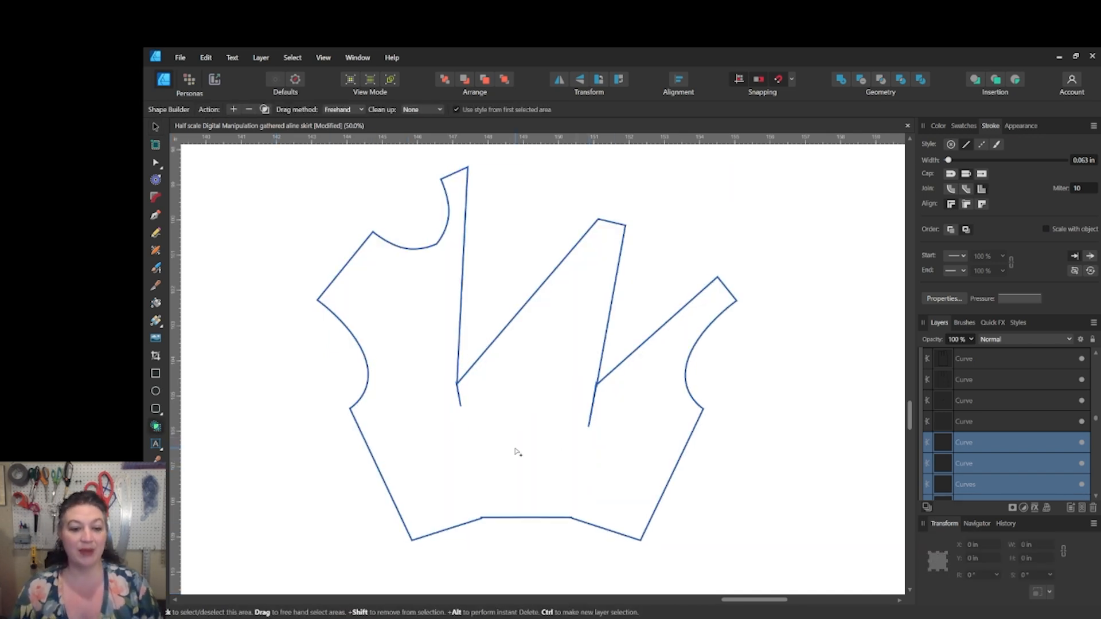
# - Delete the leftover nodes below both dart tips so each dart ends in a clean point, and deselect the bodice
pyautogui.scroll(-2, 593, 408)
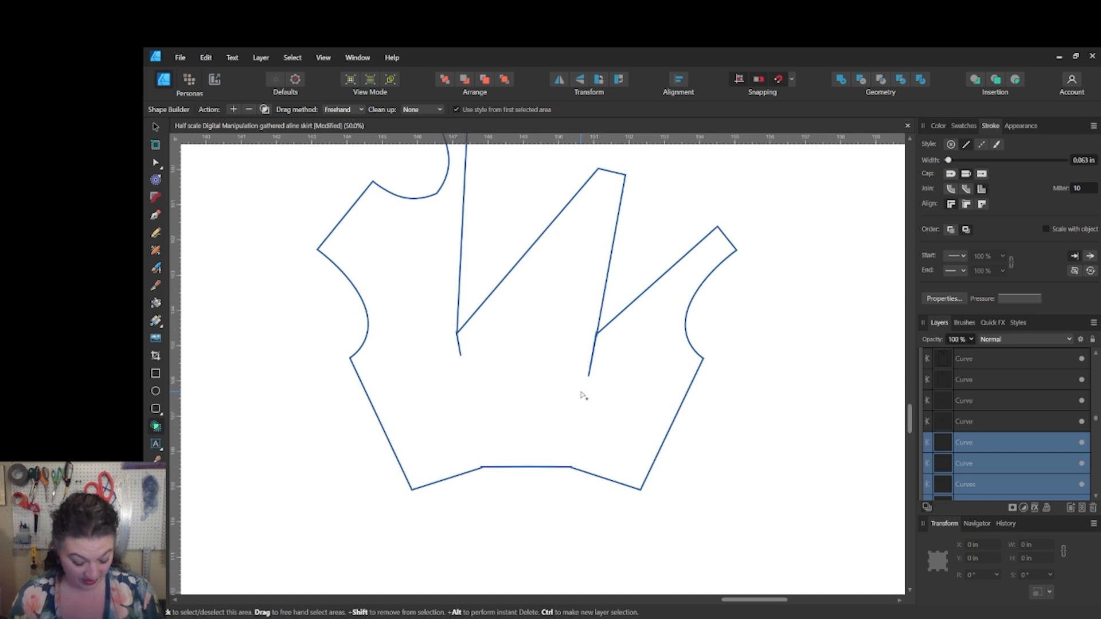
pyautogui.press('a')
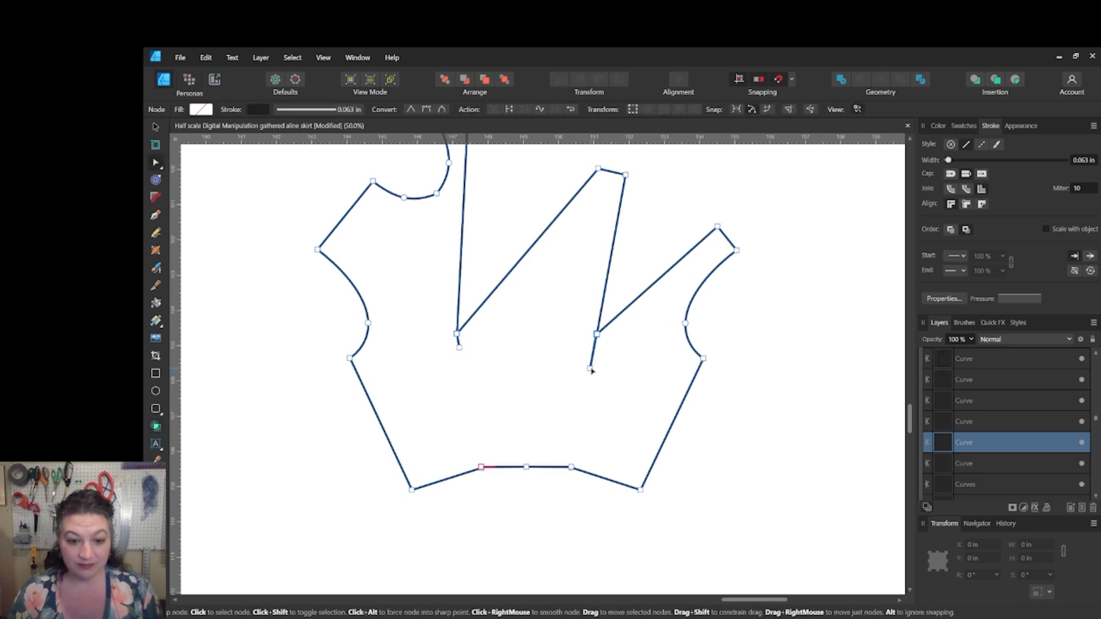
pyautogui.click(590, 369)
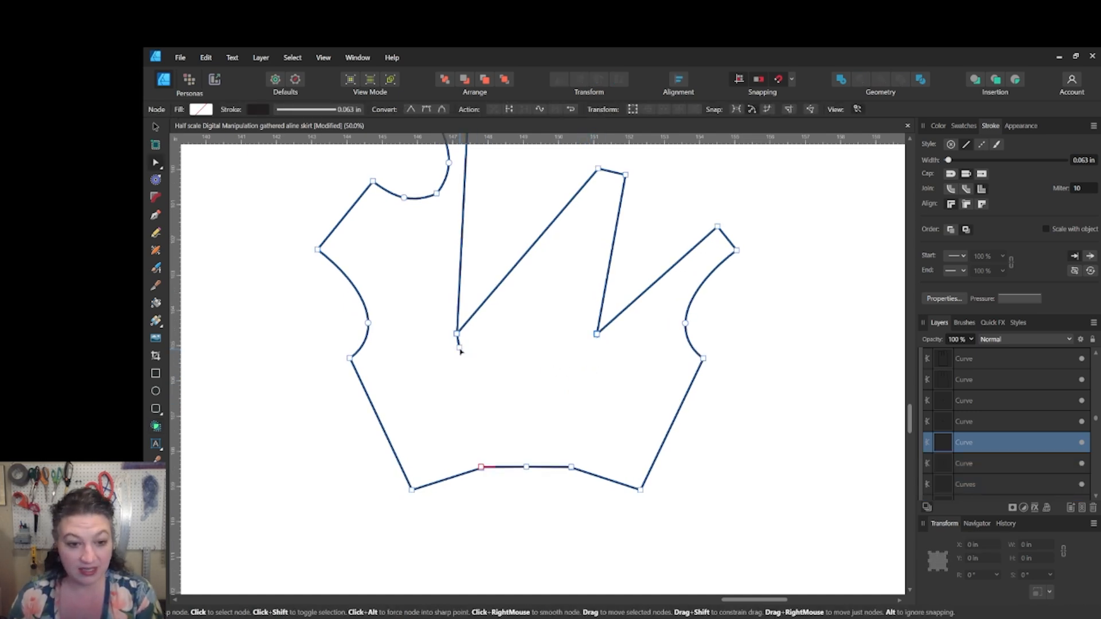
pyautogui.press('Delete')
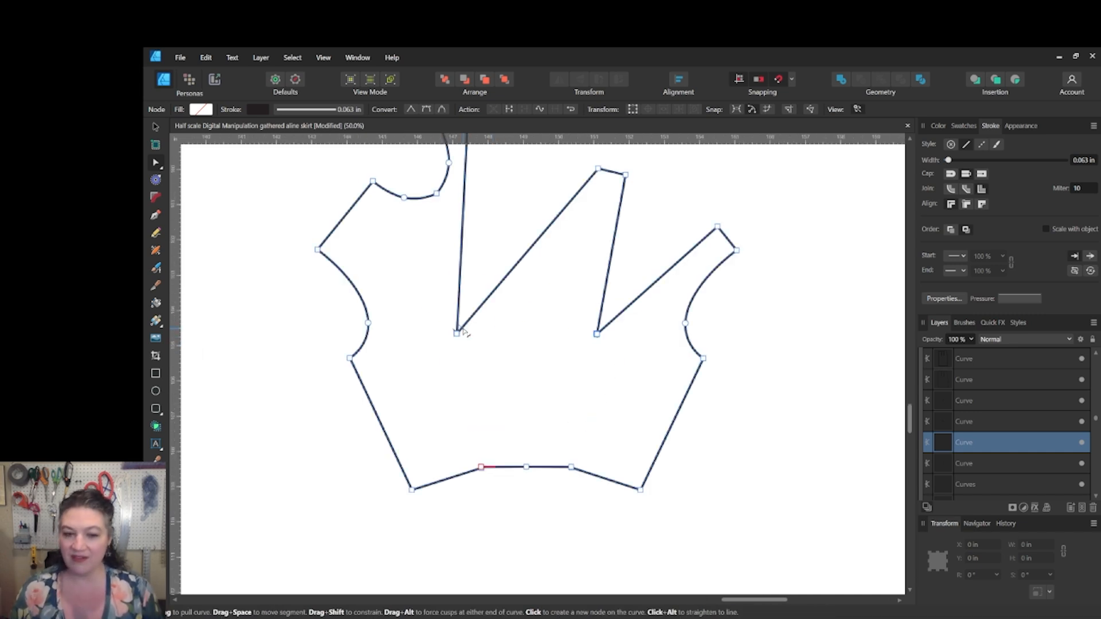
pyautogui.click(795, 277)
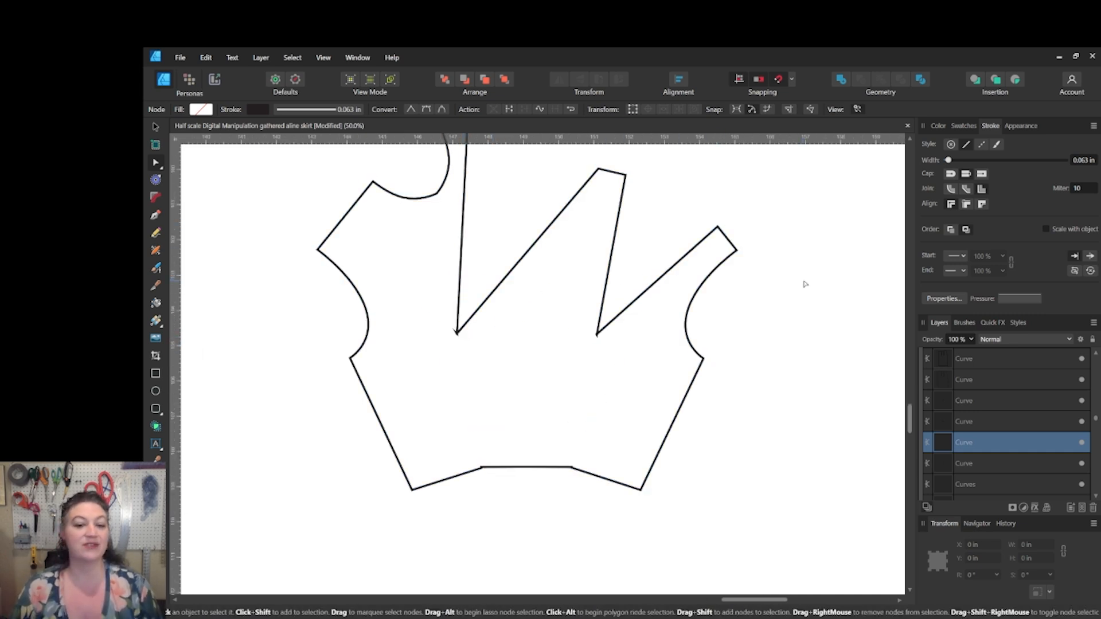
pyautogui.scroll(2, 745, 319)
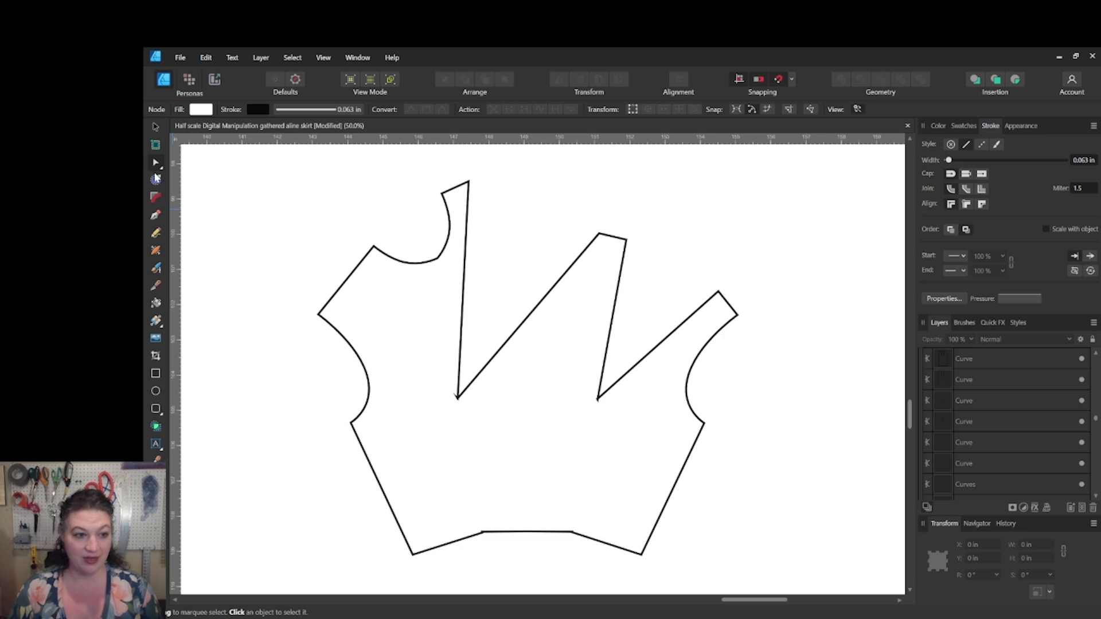
pyautogui.click(160, 214)
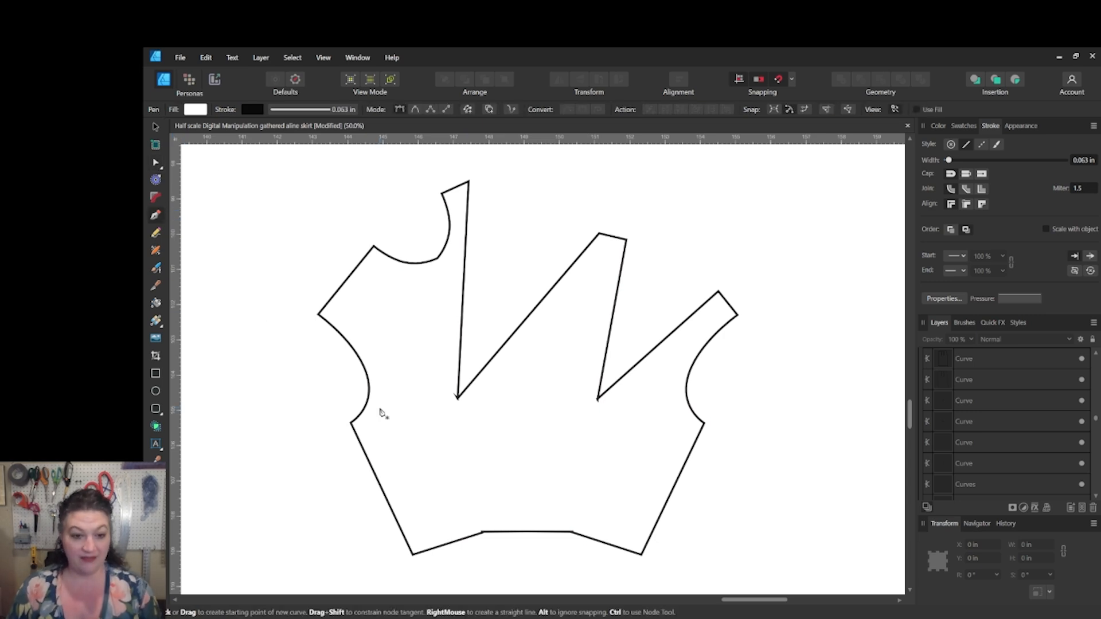
pyautogui.click(457, 397)
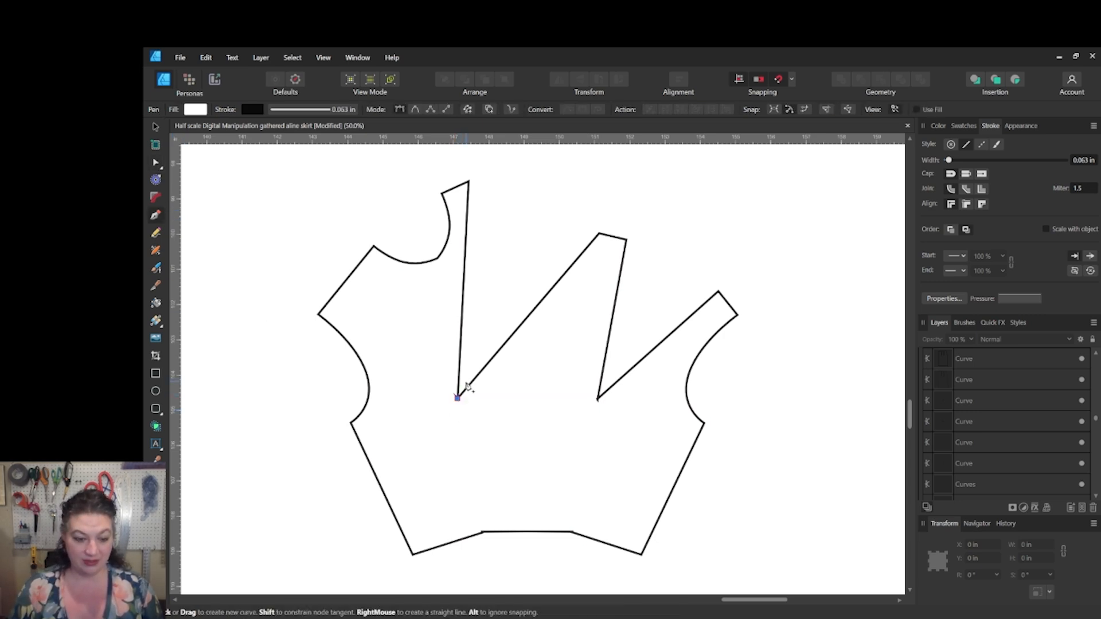
pyautogui.scroll(-2, 467, 387)
pyautogui.click(457, 351)
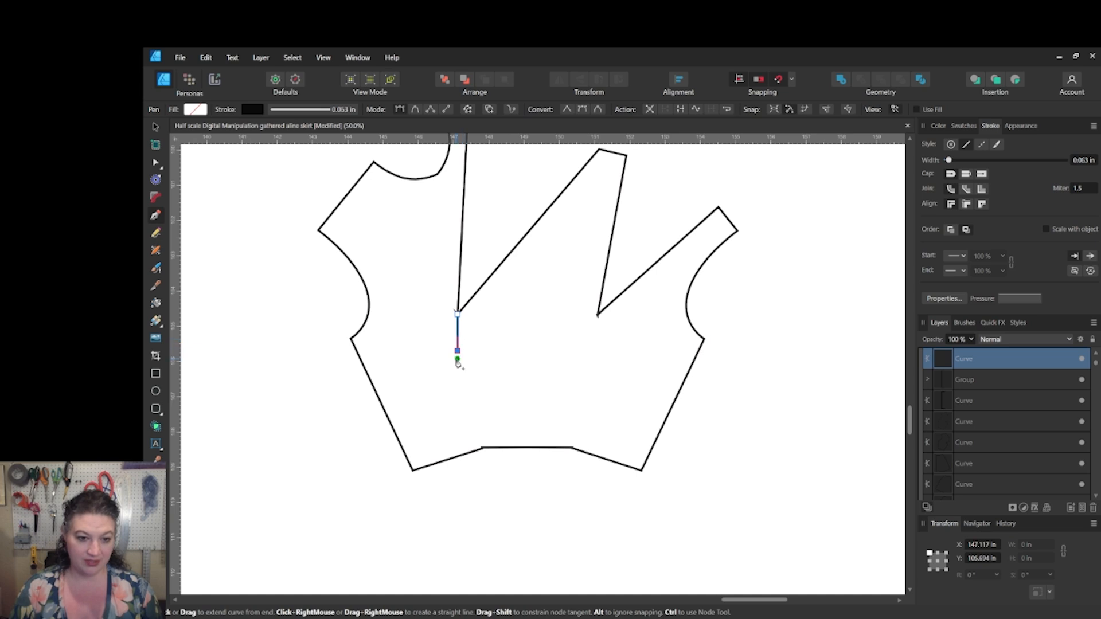
pyautogui.press('ctrl')
pyautogui.hotkey('ctrl', 'z')
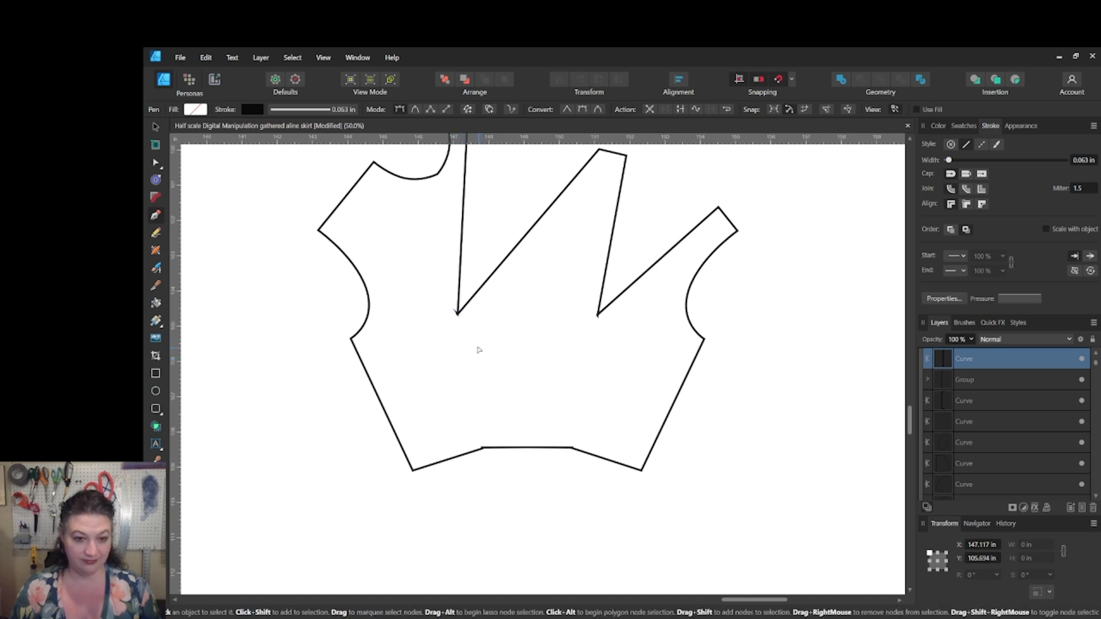
# - Draw a straight line about 0.64 in long with the Pen tool from inside the left dart to its tip
pyautogui.scroll(-2, 476, 301)
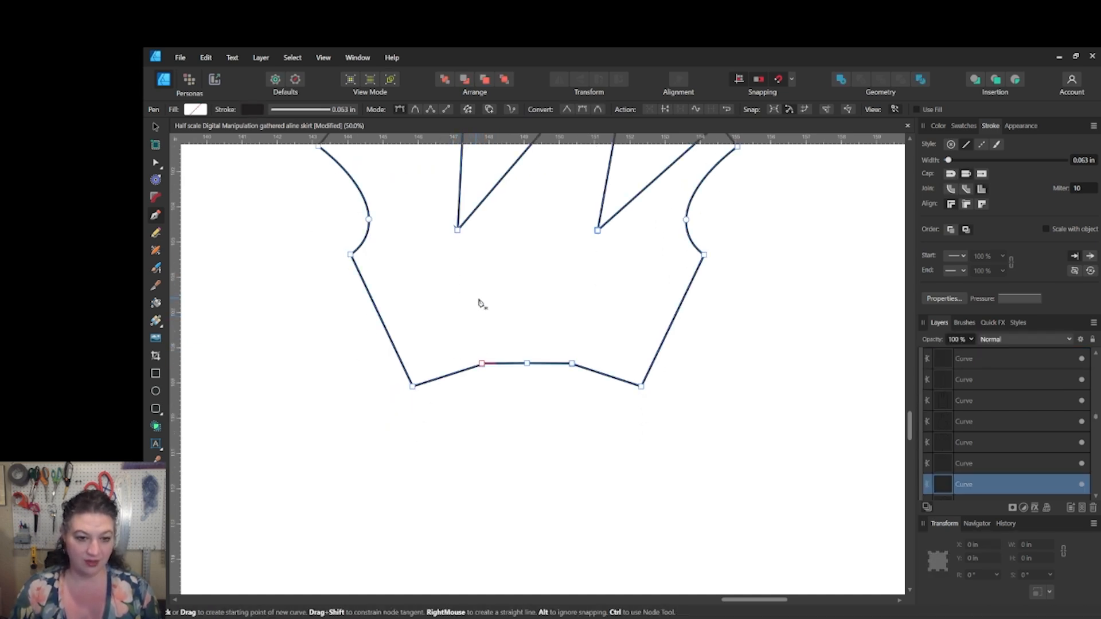
pyautogui.keyDown('ctrl'); pyautogui.scroll(3, 490, 292); pyautogui.keyUp('ctrl')
pyautogui.moveTo(488, 274); pyautogui.dragTo(688, 617)
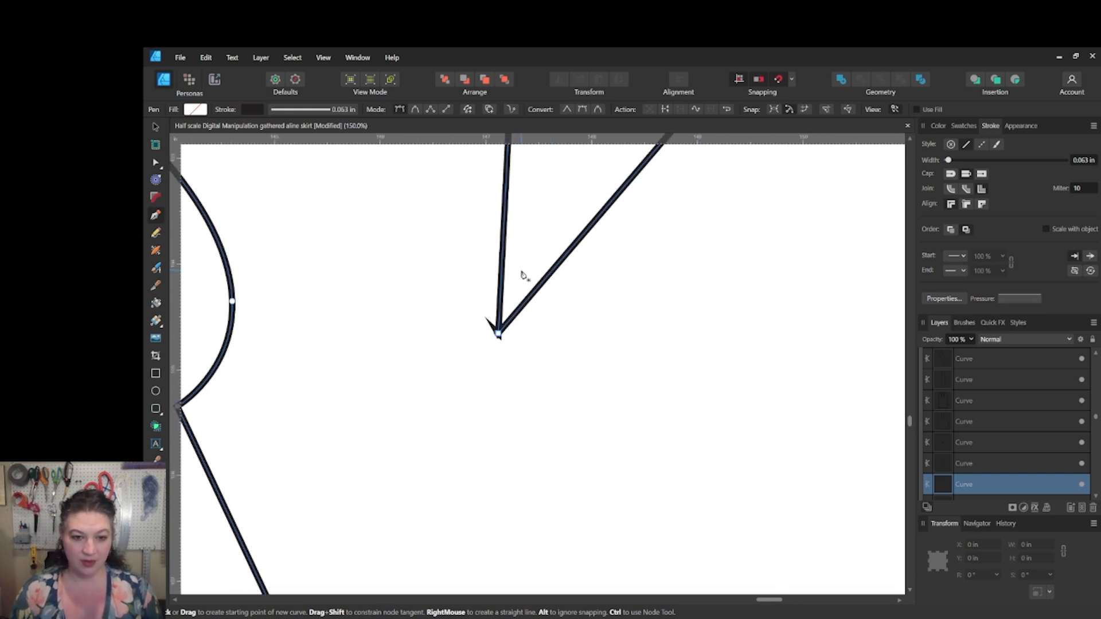
pyautogui.click(521, 270)
pyautogui.click(499, 335)
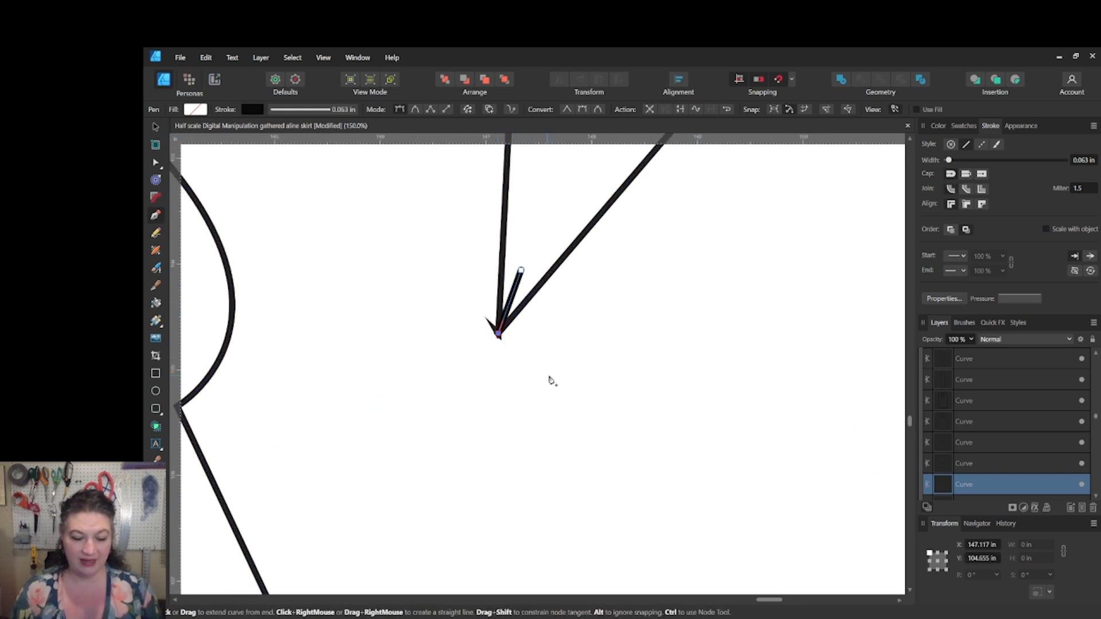
pyautogui.press('a')
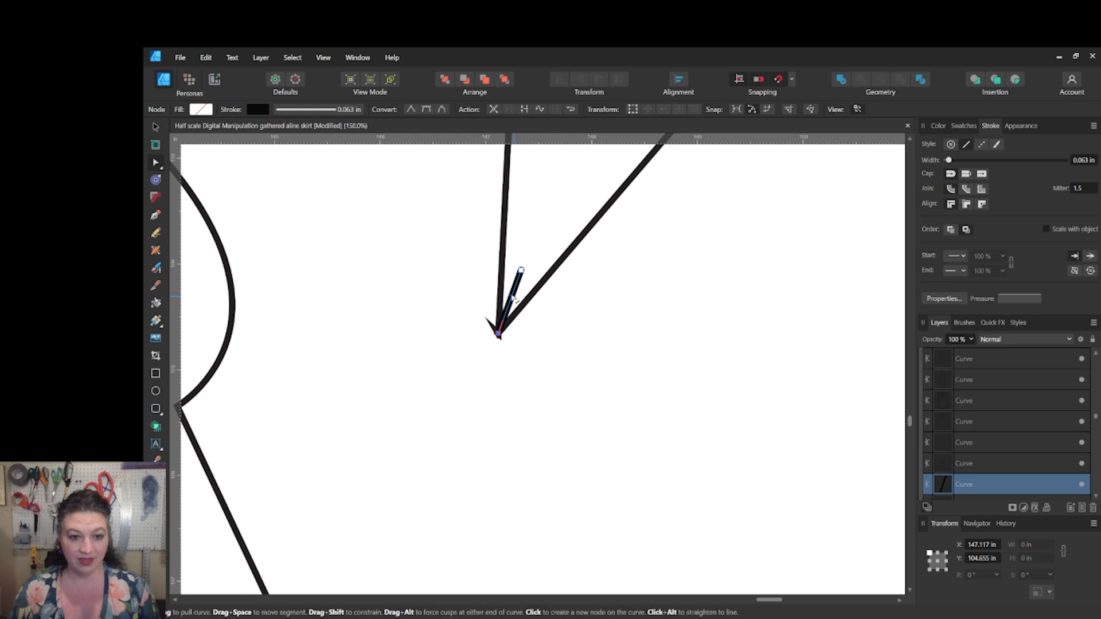
# - Set the guide line's length to 0.75 in and move it so its lower end sits on the left dart's tip
pyautogui.press('v')
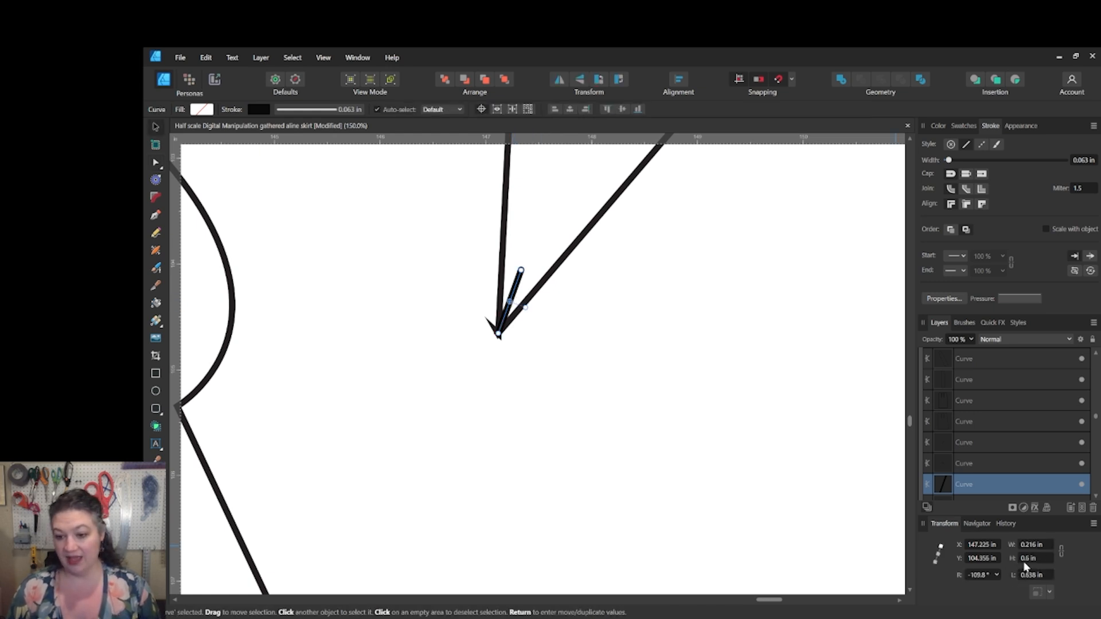
pyautogui.click(1043, 545)
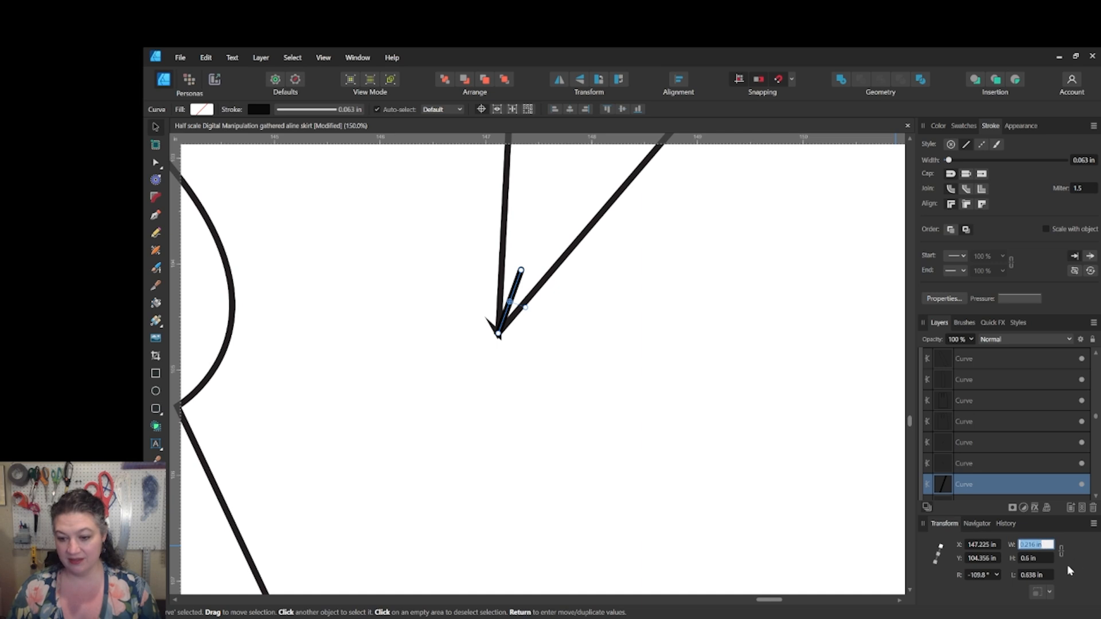
pyautogui.click(1045, 575)
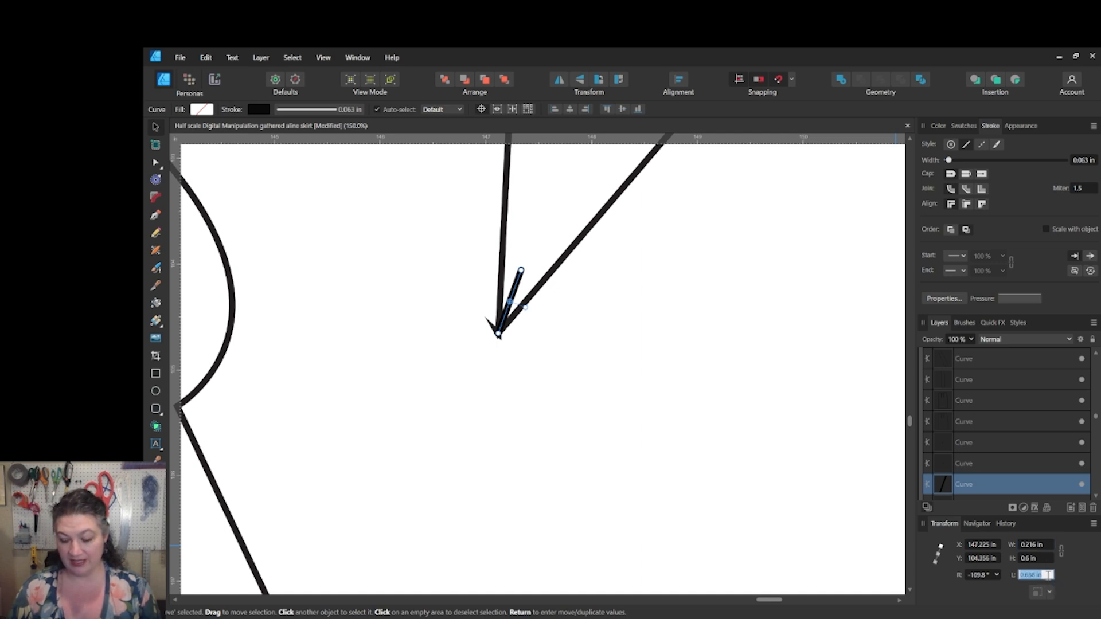
pyautogui.write('75')
pyautogui.press('Return')
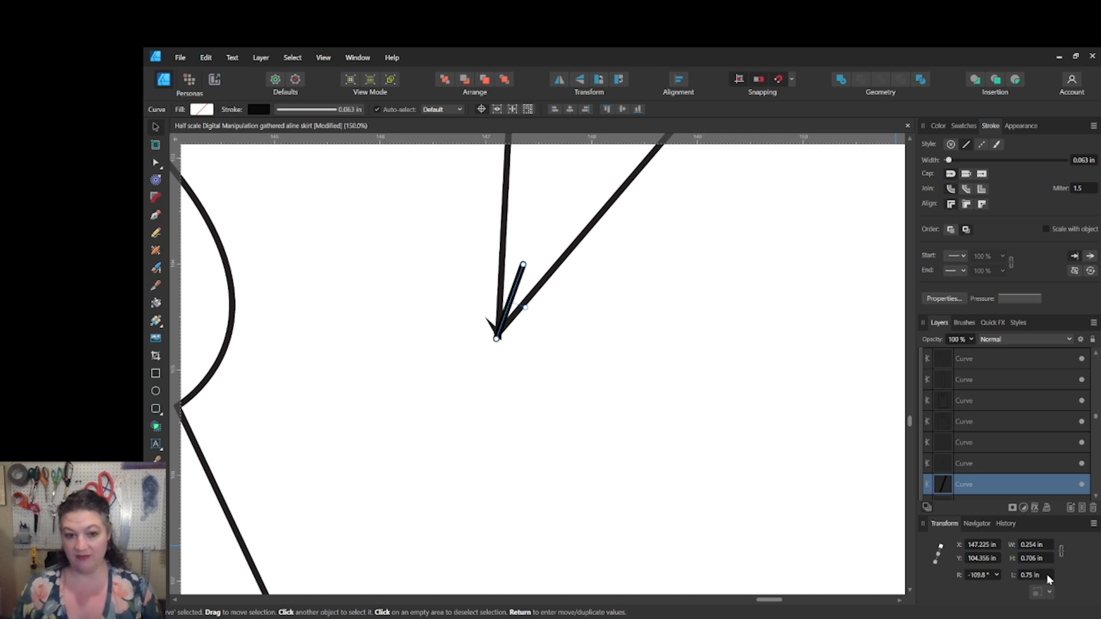
pyautogui.click(623, 394)
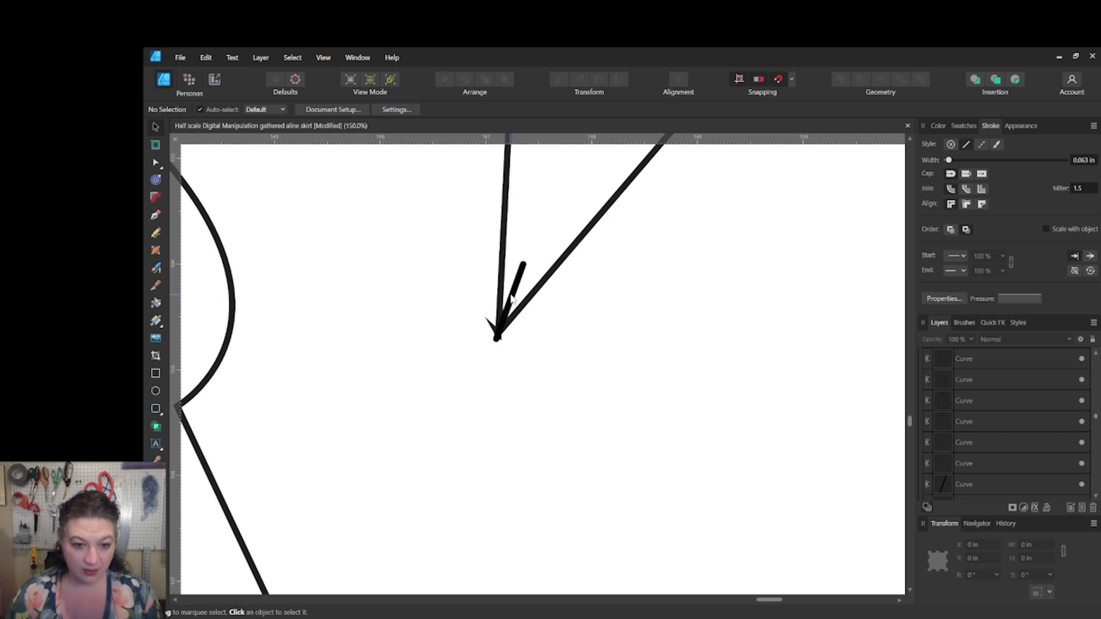
pyautogui.click(512, 298)
# - Duplicate the 0.75 in guide line and place the copy with its lower end on the right dart's tip
pyautogui.scroll(2, 638, 393)
pyautogui.hscroll(3, 585, 387)
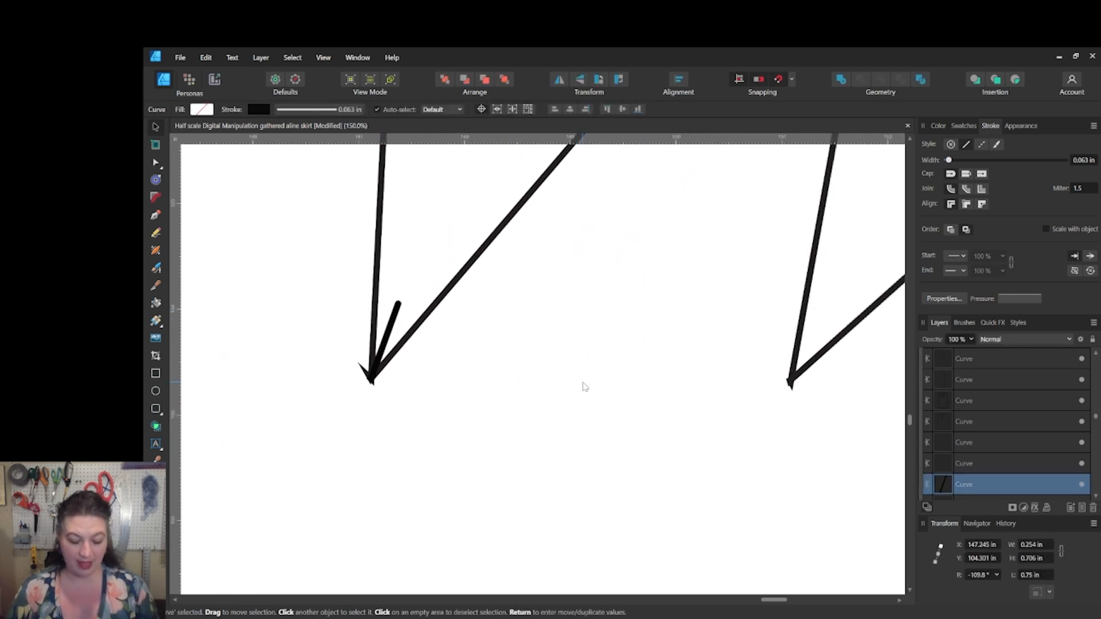
pyautogui.hotkey('ctrl', '-')
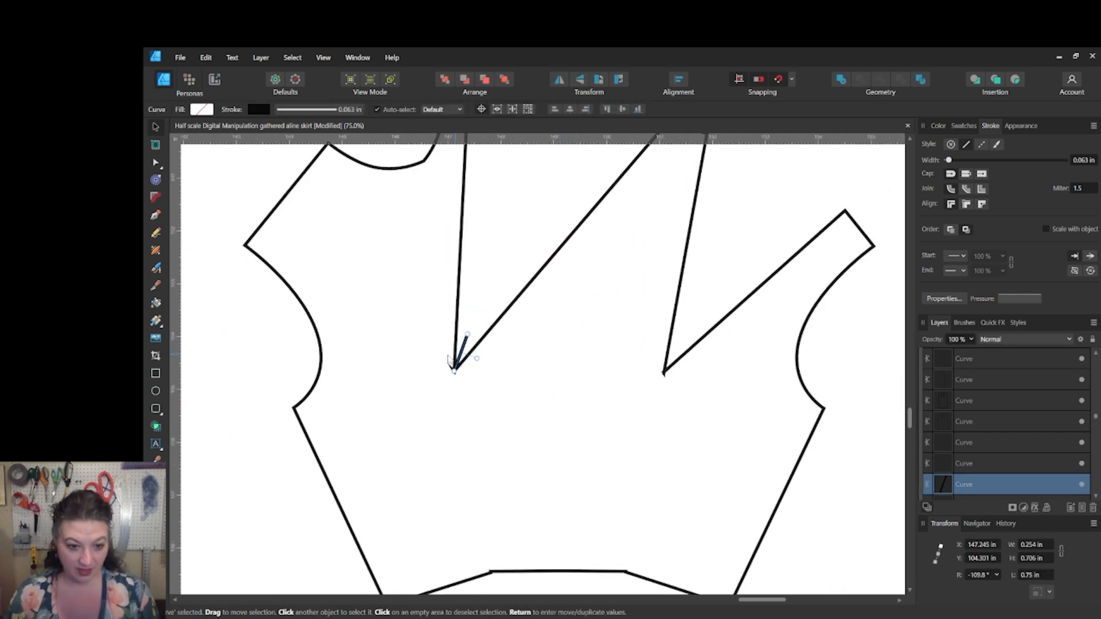
pyautogui.click(564, 355)
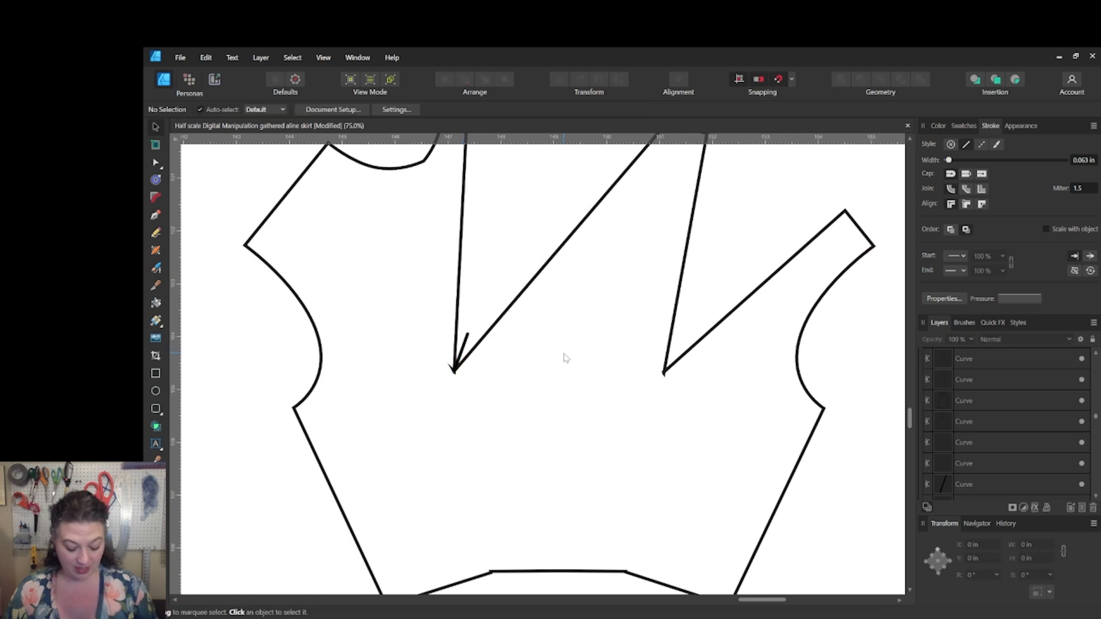
pyautogui.hotkey('ctrl', 'v')
pyautogui.moveTo(463, 348); pyautogui.dragTo(682, 347)
pyautogui.scroll(-3, 686, 370)
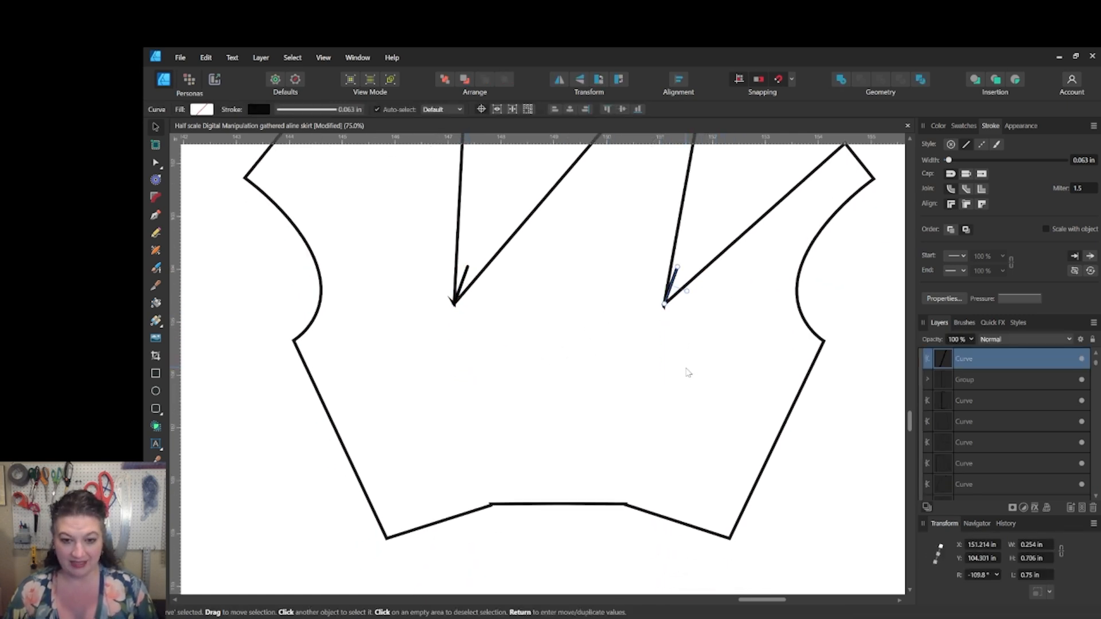
# - Rotate the copied guide line to about -120.8° so it runs between the right dart's legs, and deselect it
pyautogui.hotkey('ctrl', '=')
pyautogui.moveTo(772, 270); pyautogui.dragTo(597, 438)
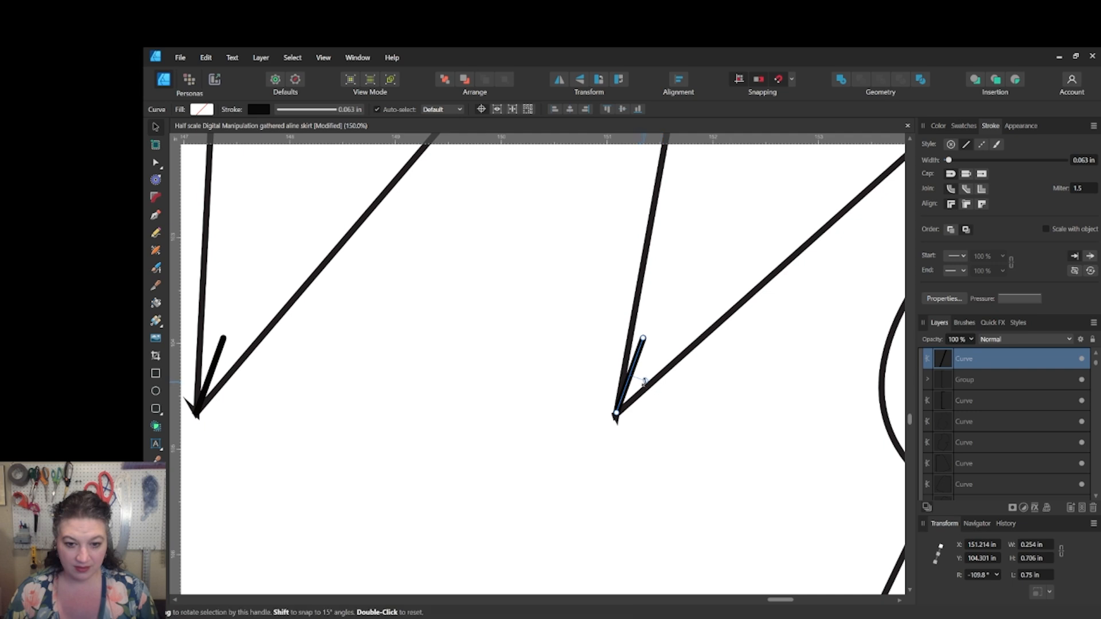
pyautogui.moveTo(647, 381); pyautogui.dragTo(647, 374)
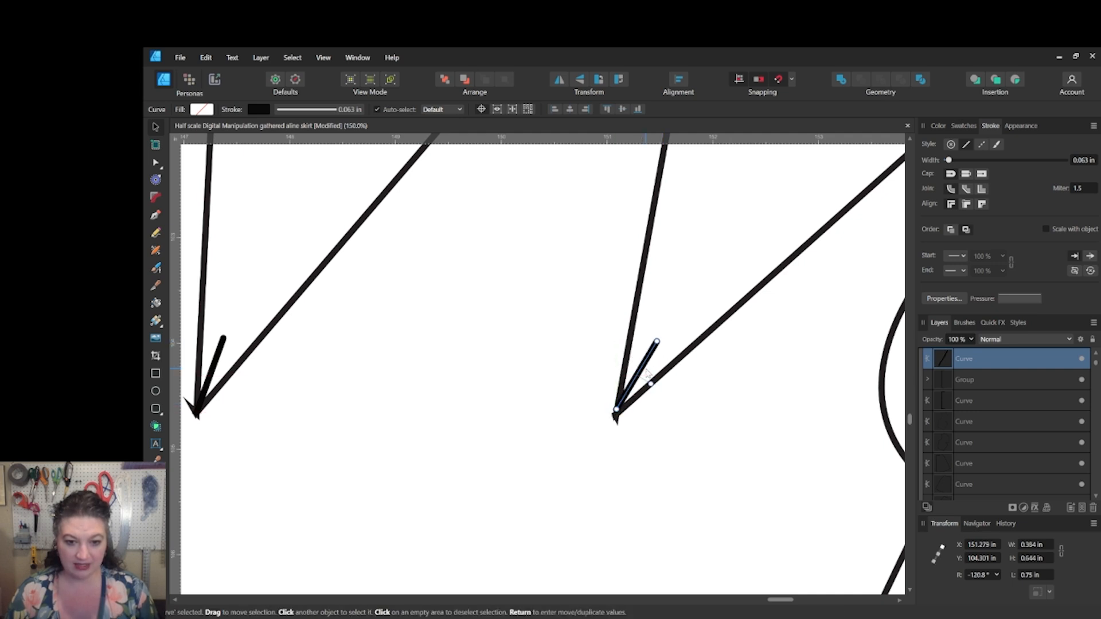
pyautogui.click(712, 409)
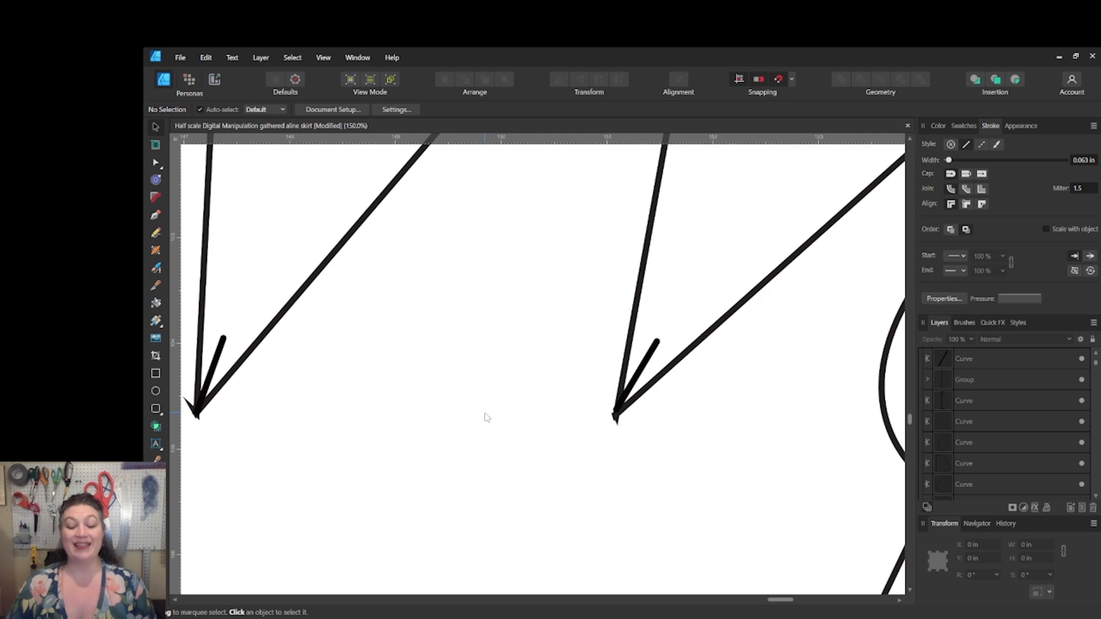
# - Examine the whole front bodice with the guide lines inside both shoulder darts
pyautogui.hotkey('ctrl', '+')
pyautogui.hotkey('ctrl', '+')
pyautogui.hotkey('ctrl', '+')
pyautogui.hotkey('ctrl', '-')
pyautogui.hotkey('ctrl', '-')
pyautogui.hotkey('ctrl', '-')
pyautogui.hotkey('ctrl', '-')
pyautogui.hotkey('ctrl', '-')
pyautogui.hotkey('ctrl', '-')
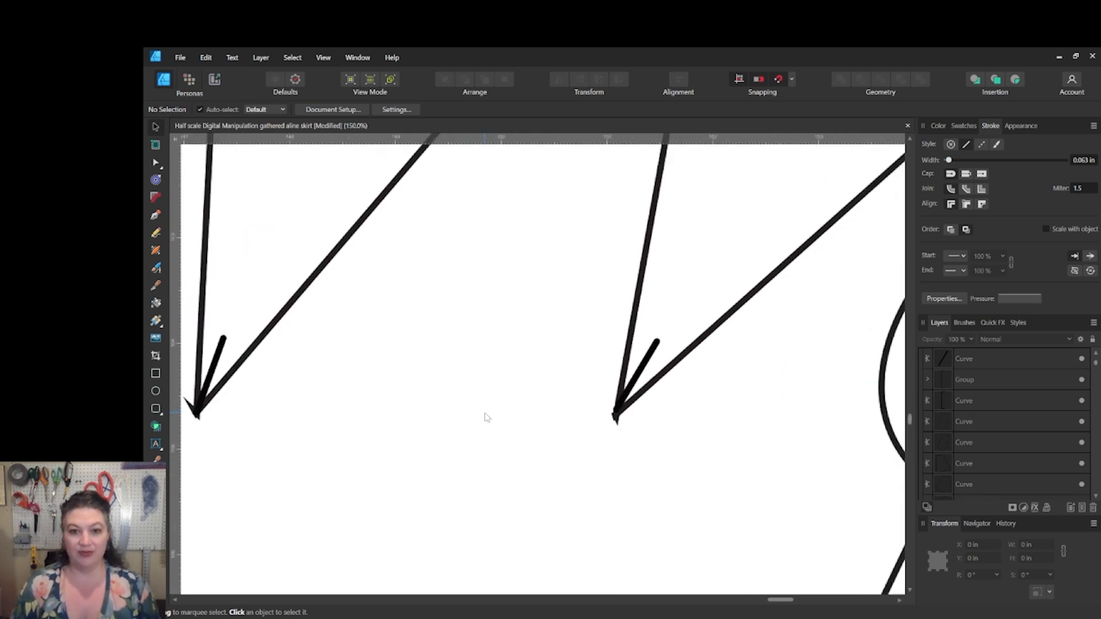
pyautogui.hotkey('ctrl', '-')
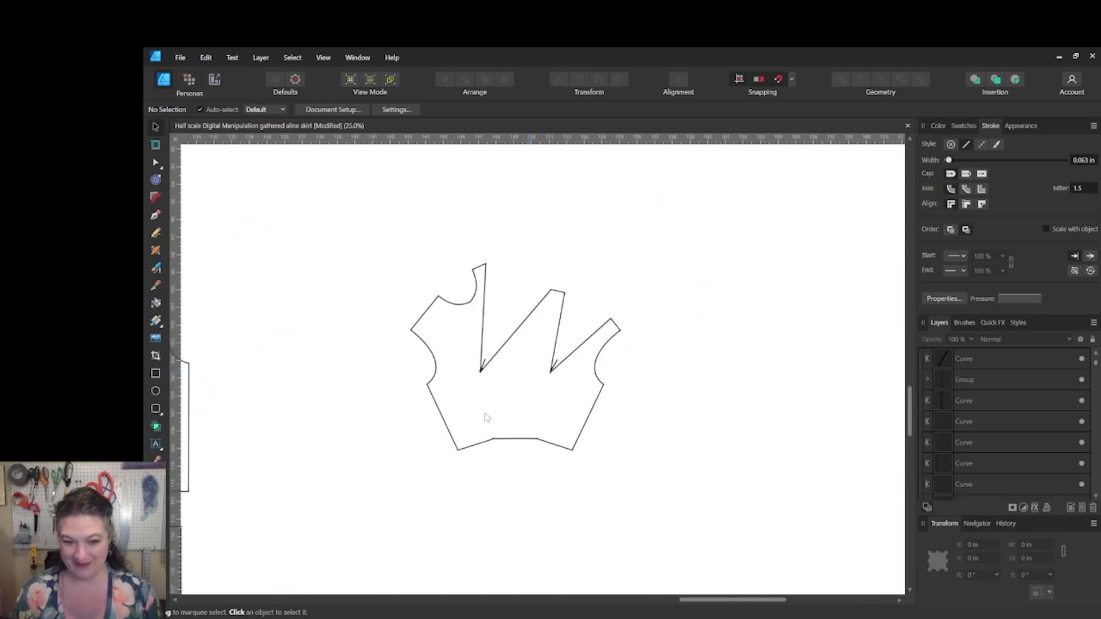
# - Start a Pen outline of the front bodice at the left dart's upper left leg end and draw that leg to the guide line's upper end
pyautogui.hotkey('ctrl', '+')
pyautogui.hotkey('ctrl', '+')
pyautogui.hscroll(-3, 588, 465)
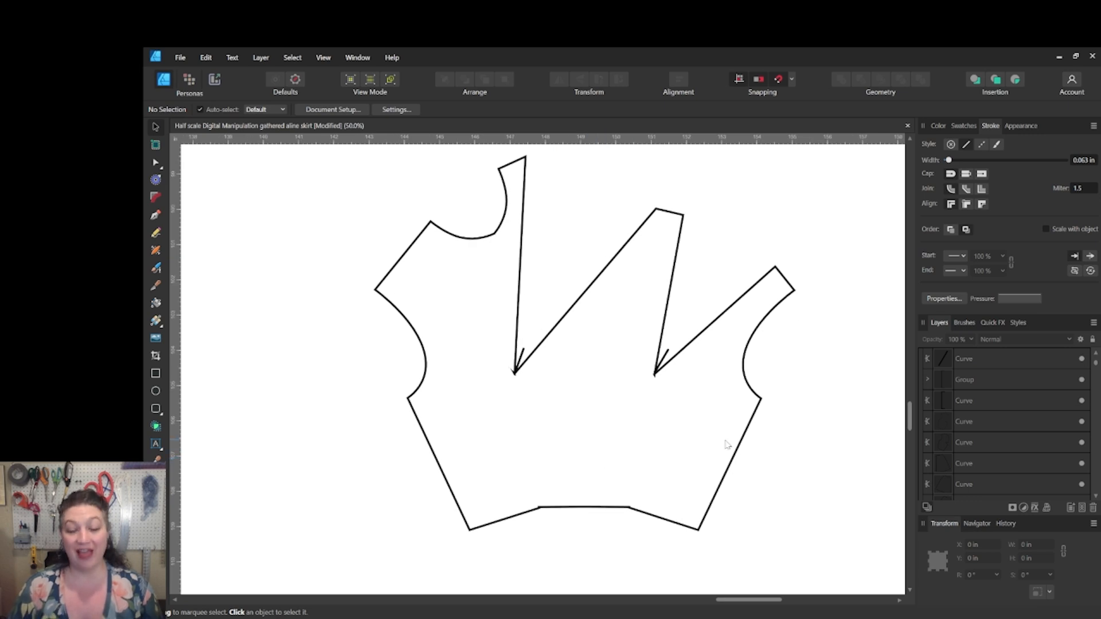
pyautogui.press('p')
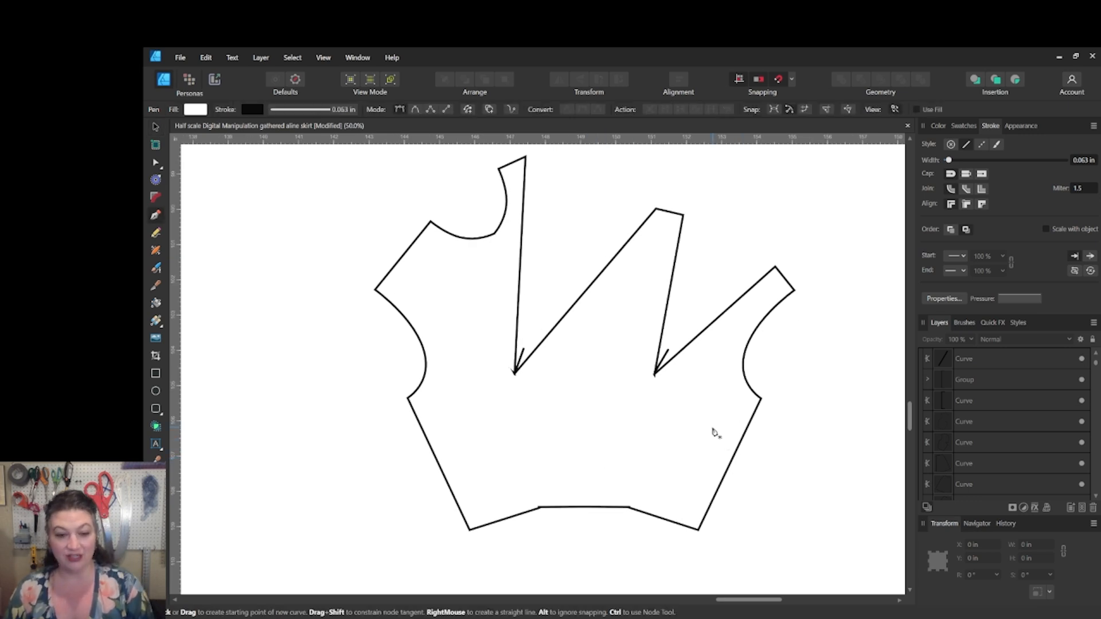
pyautogui.click(523, 156)
pyautogui.click(523, 350)
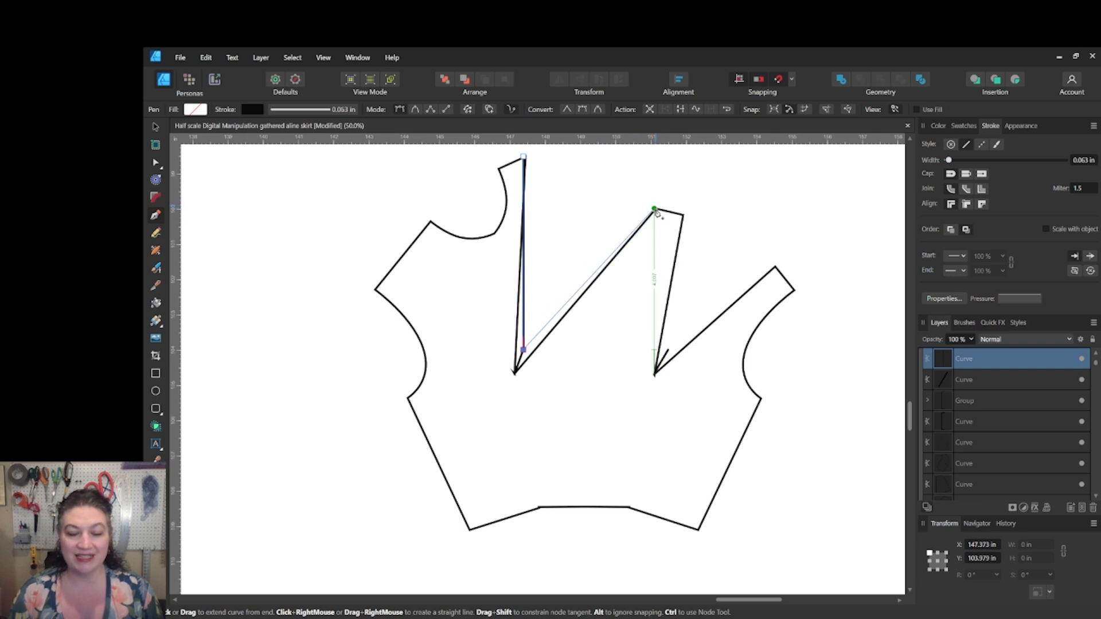
# - Continue the outline from the left dart's new tip up to the middle shoulder section and across its short upper edge
pyautogui.scroll(-1, 656, 212)
pyautogui.hotkey('ctrl', '=')
pyautogui.hotkey('ctrl', '=')
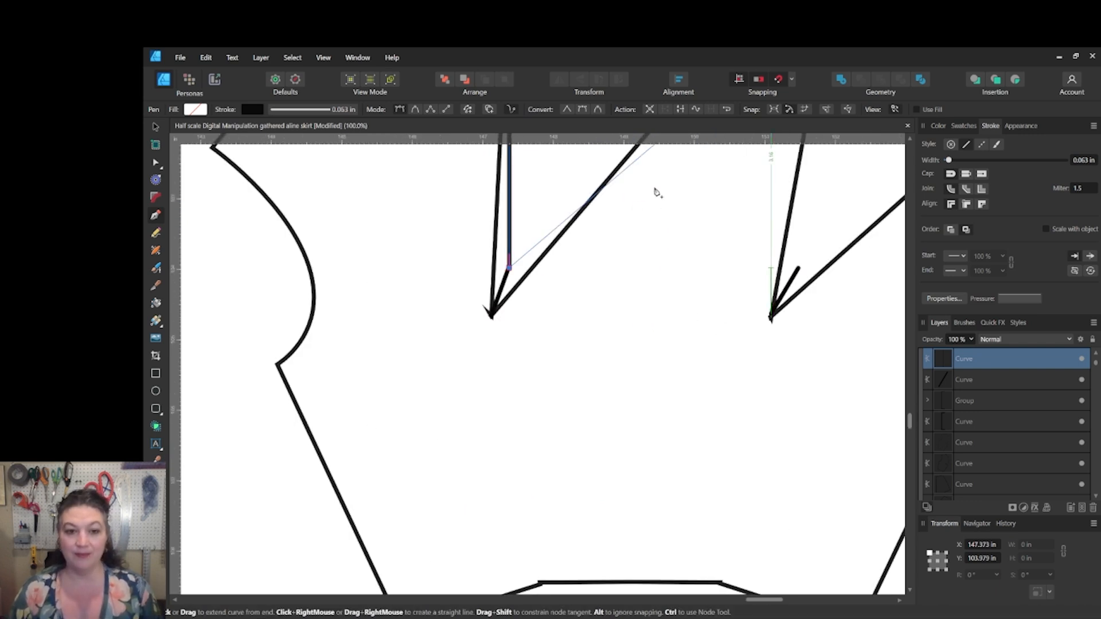
pyautogui.scroll(-1, 655, 209)
pyautogui.moveTo(656, 226); pyautogui.dragTo(383, 470)
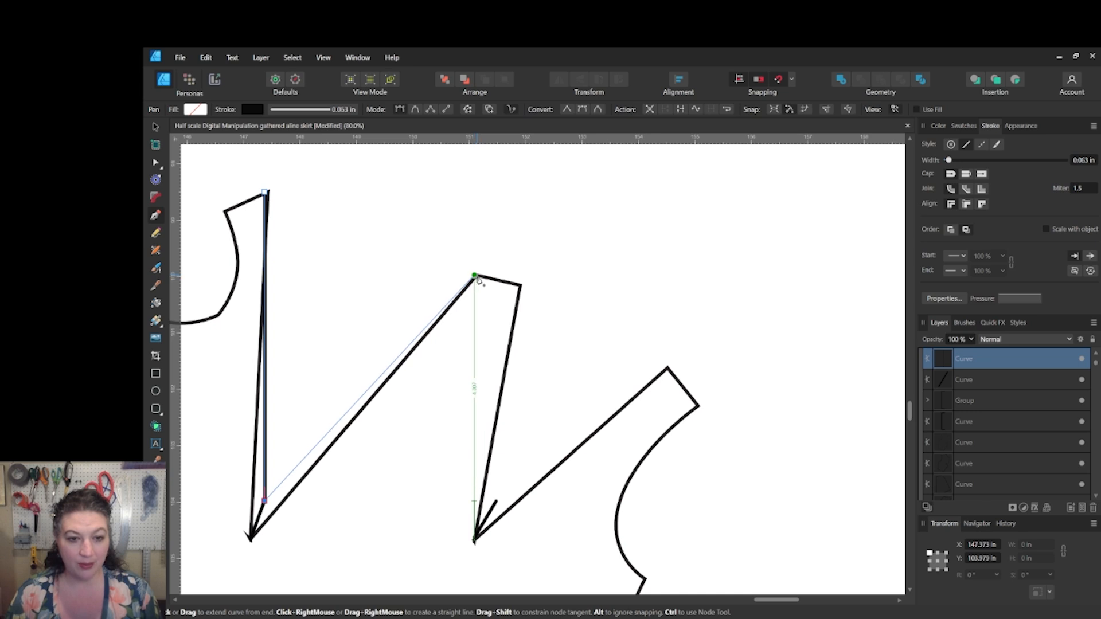
pyautogui.click(475, 277)
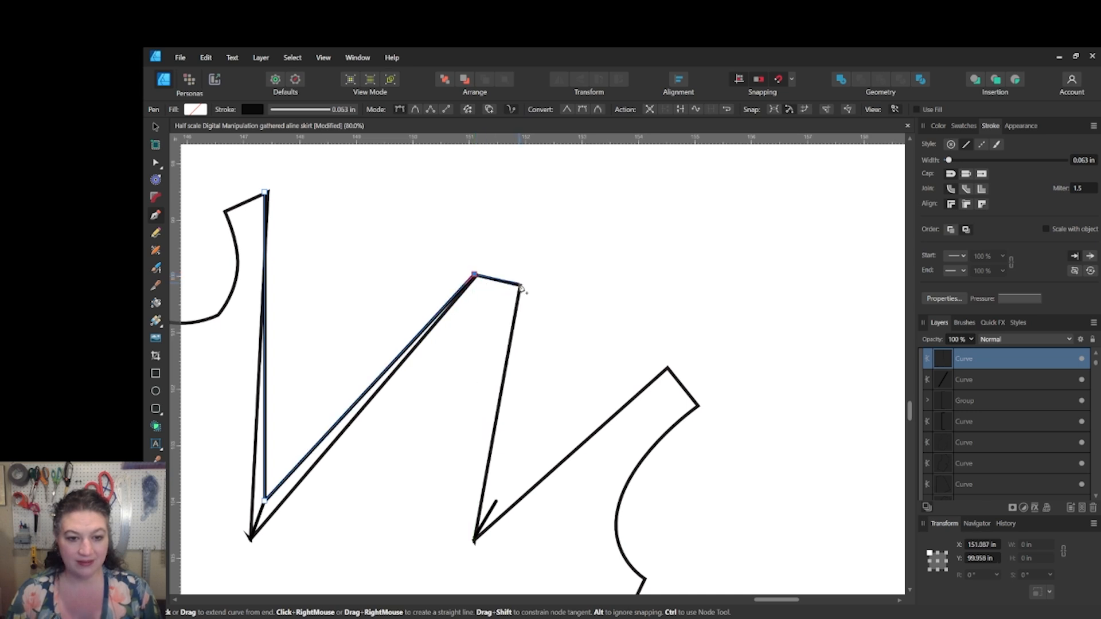
pyautogui.click(519, 285)
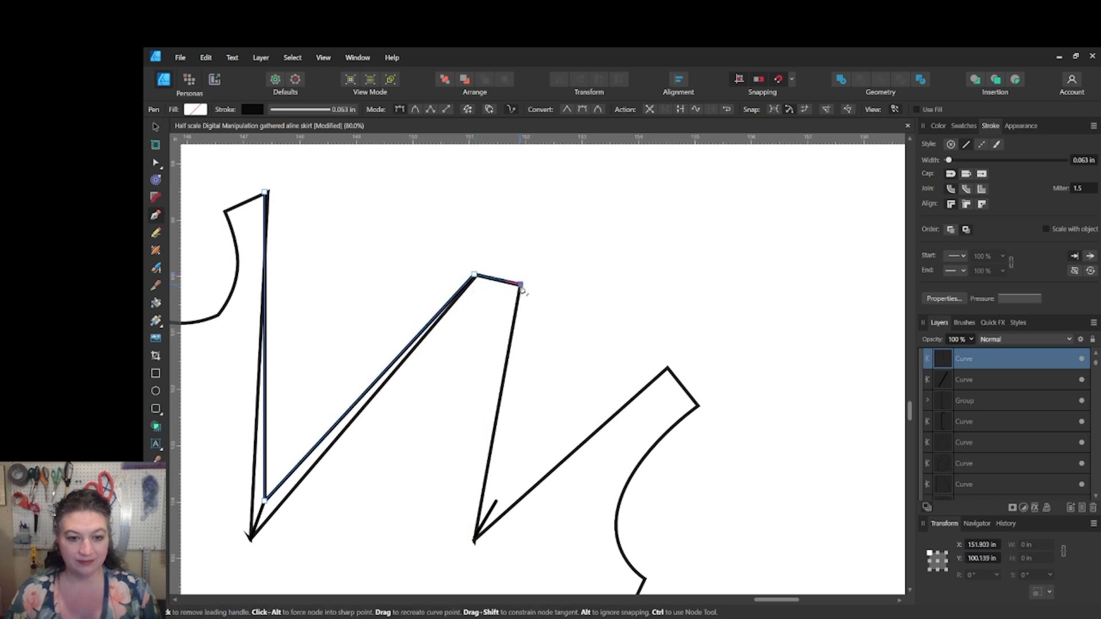
# - Redraw the right dart's legs through the upper end of its guide line and trace the outer shoulder edge to the right armhole
pyautogui.click(496, 501)
pyautogui.click(668, 367)
pyautogui.click(698, 406)
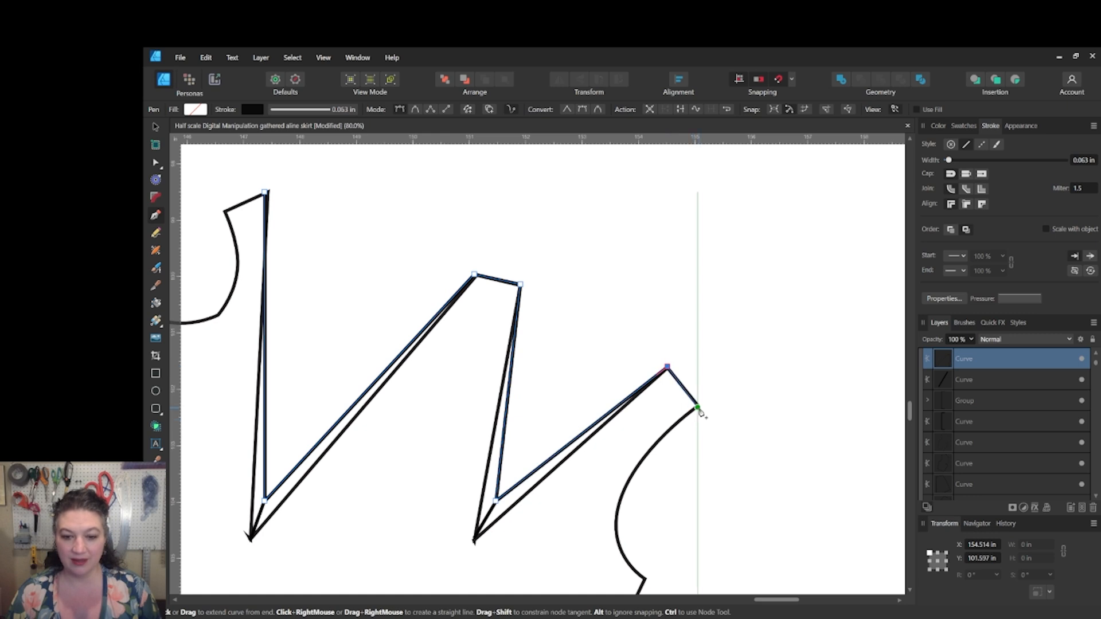
# - Trace the right armhole with a curved point at its deepest part, ending at the underarm corner
pyautogui.scroll(-5, 653, 447)
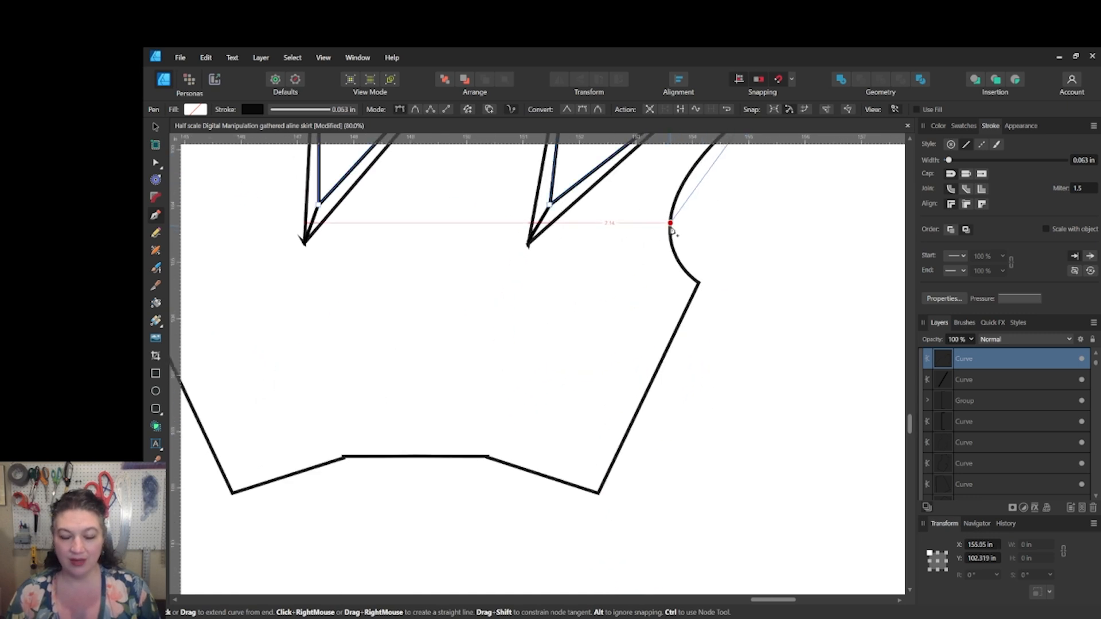
pyautogui.scroll(2, 645, 273)
pyautogui.hscroll(1, 645, 273)
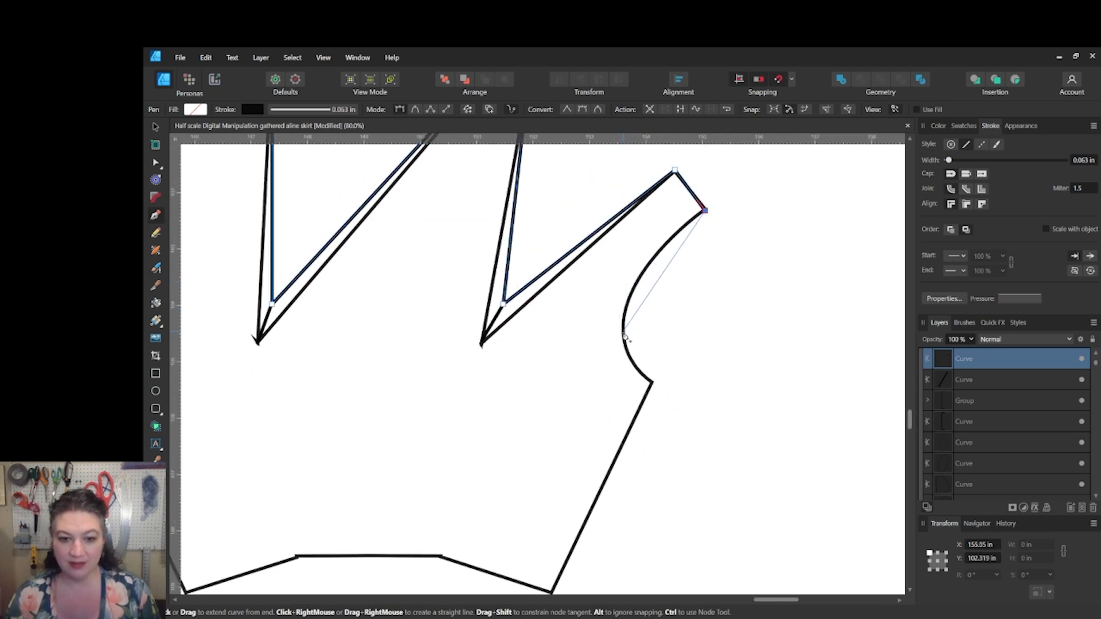
pyautogui.moveTo(623, 330); pyautogui.dragTo(619, 401)
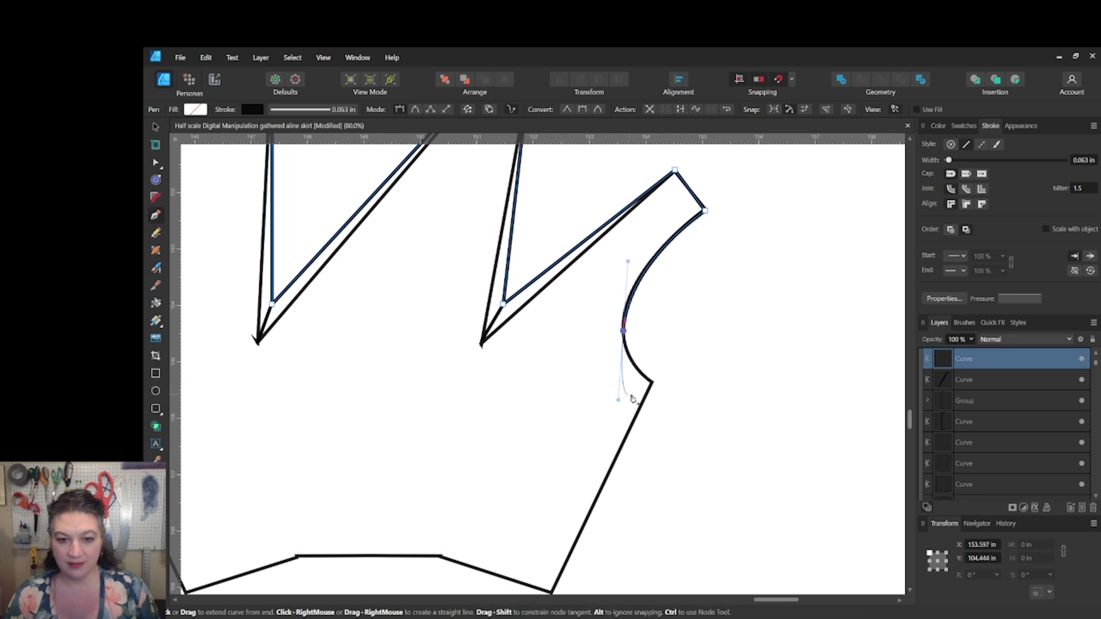
pyautogui.click(653, 382)
# - Trace the right side seam to the waist corner and redraw the waistline as a smooth curve through its midpoint
pyautogui.moveTo(585, 562); pyautogui.dragTo(632, 445)
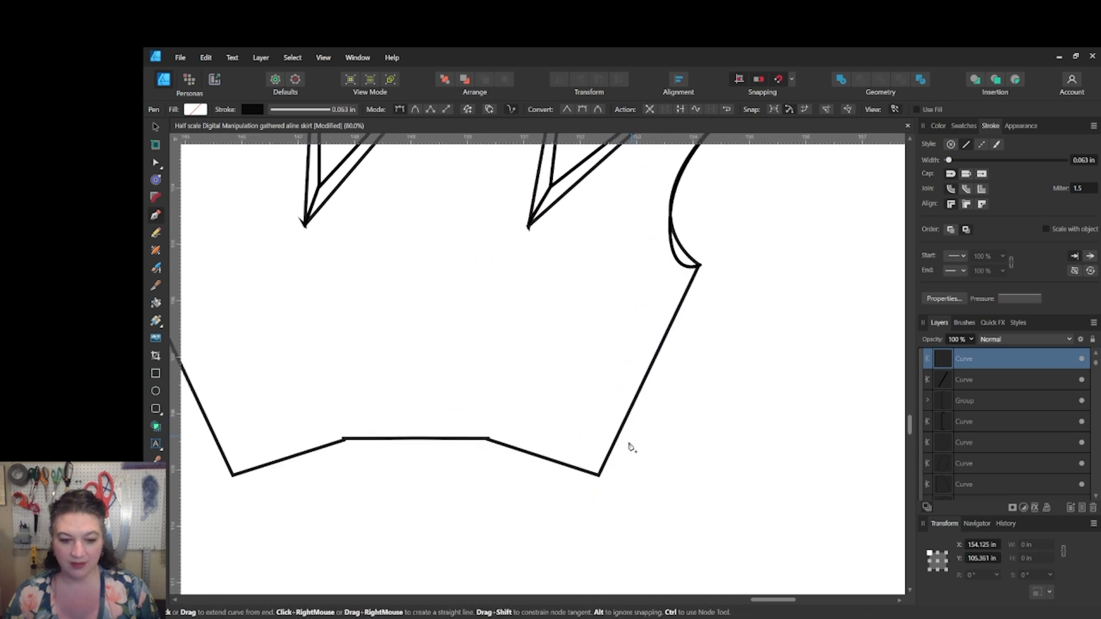
pyautogui.click(599, 476)
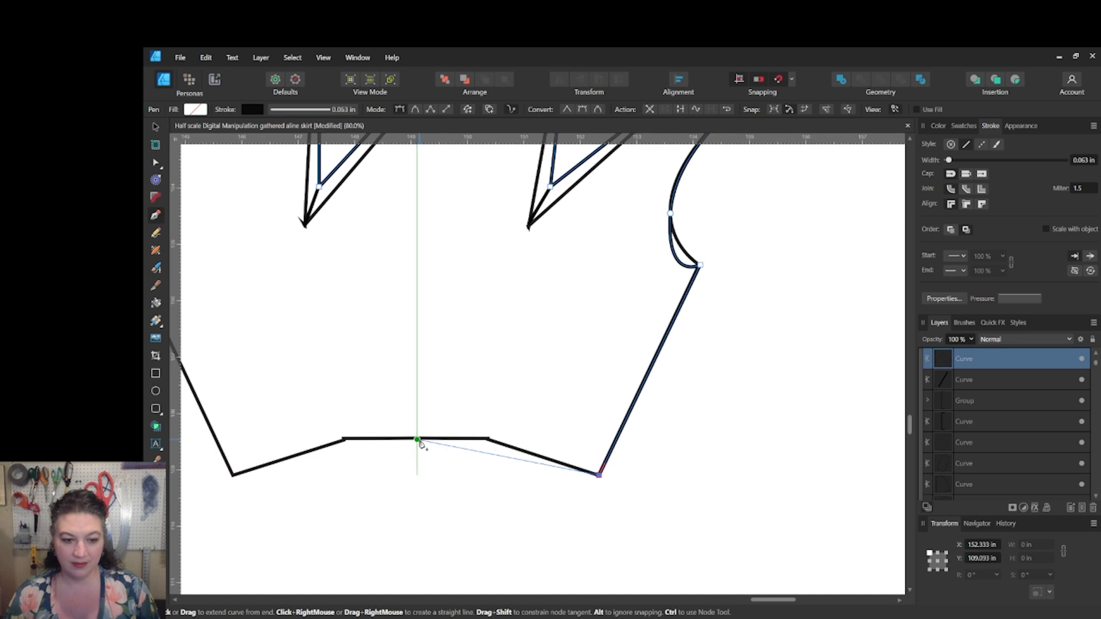
pyautogui.moveTo(417, 440); pyautogui.dragTo(309, 440)
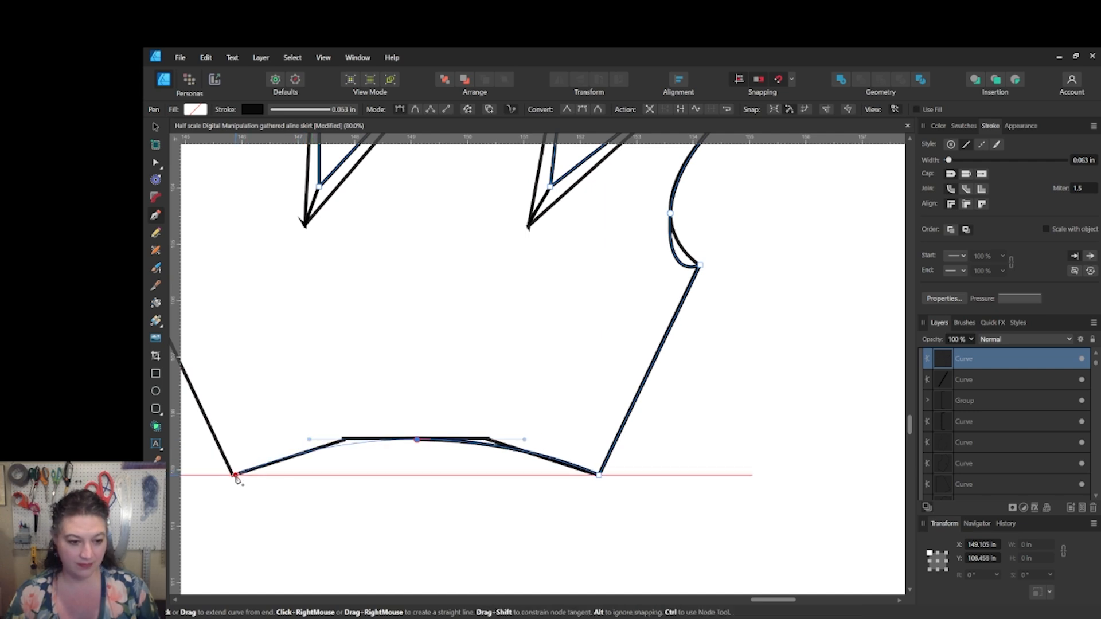
# - Trace the left side seam up to the underarm and the curved left armhole to the shoulder tip
pyautogui.scroll(2, 561, 545)
pyautogui.hscroll(-5, 560, 545)
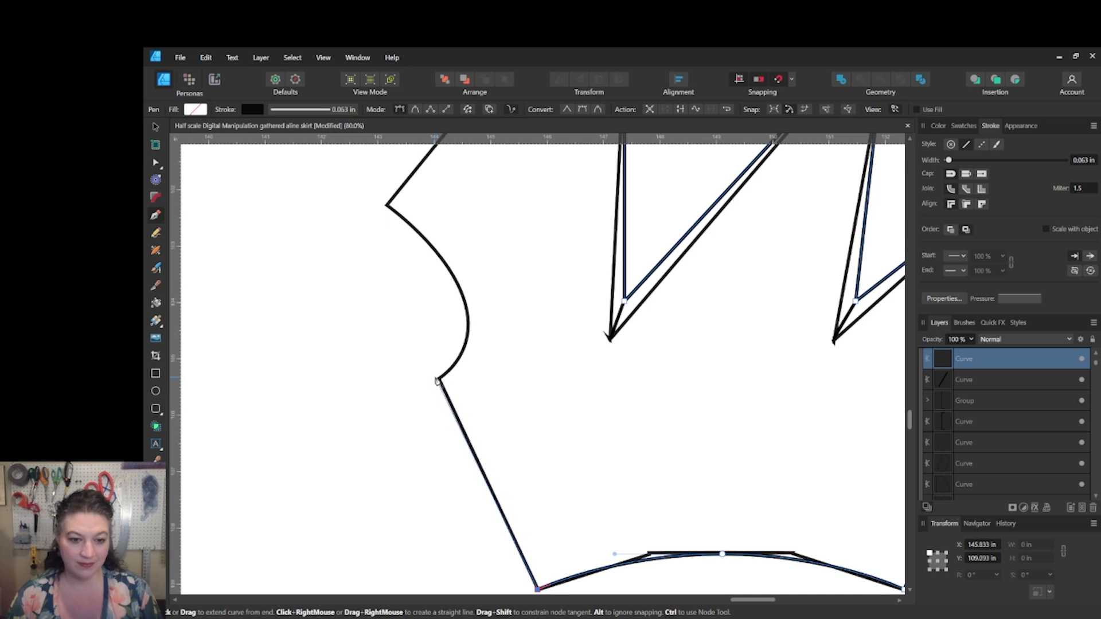
pyautogui.click(437, 381)
pyautogui.moveTo(463, 291); pyautogui.dragTo(441, 233)
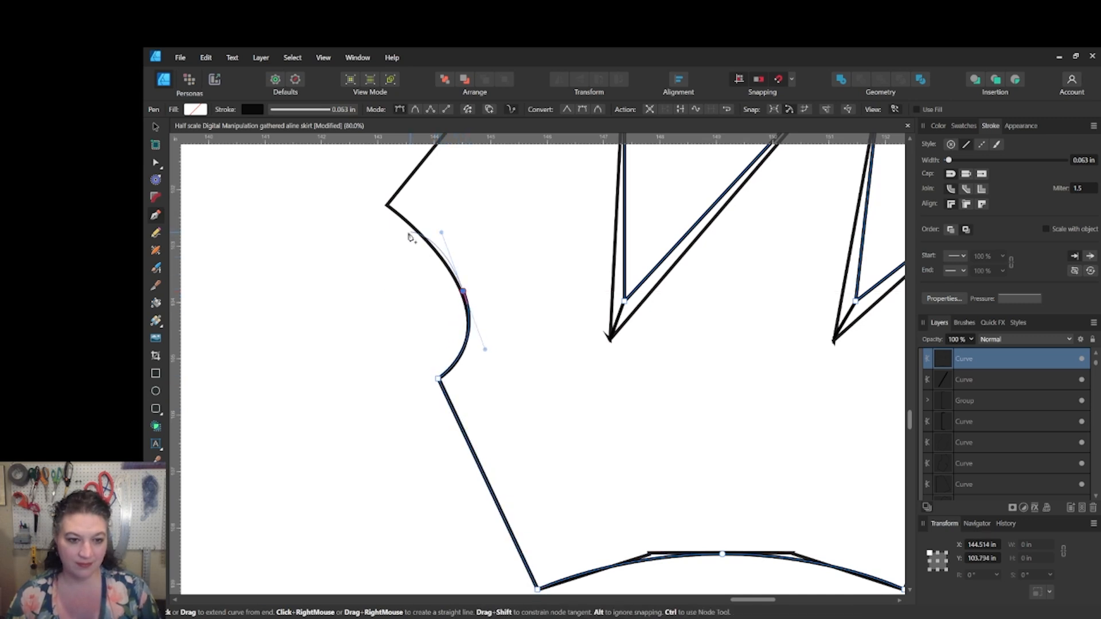
pyautogui.click(387, 205)
# - Trace the left shoulder, the curved neckline and the short shoulder edge beside the left dart, closing the outline at its starting point
pyautogui.scroll(2, 406, 346)
pyautogui.hscroll(1, 406, 346)
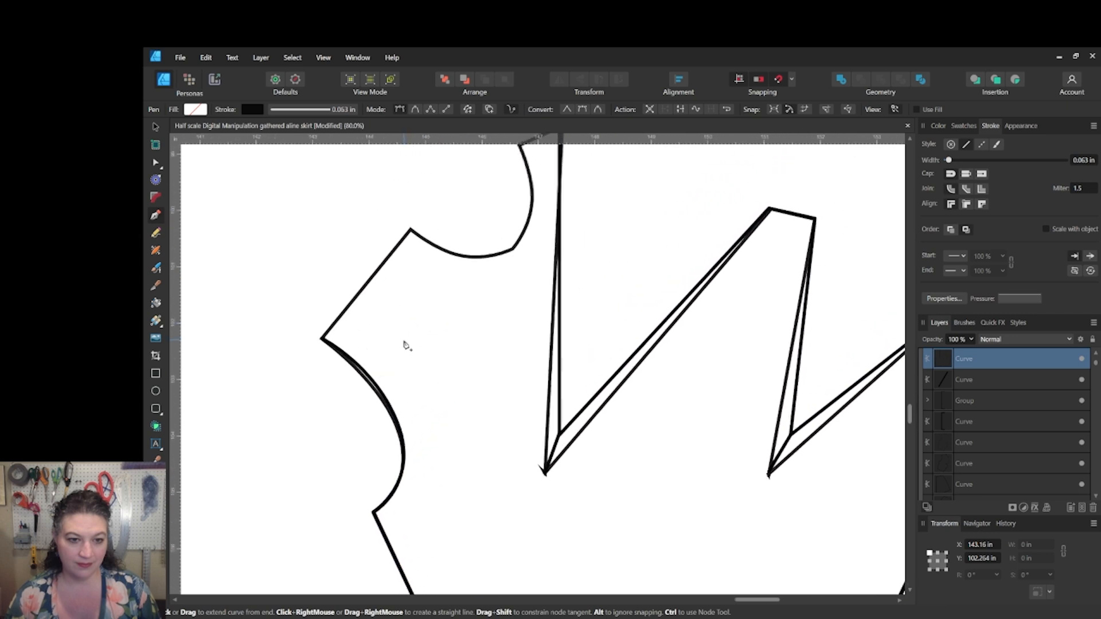
pyautogui.click(408, 228)
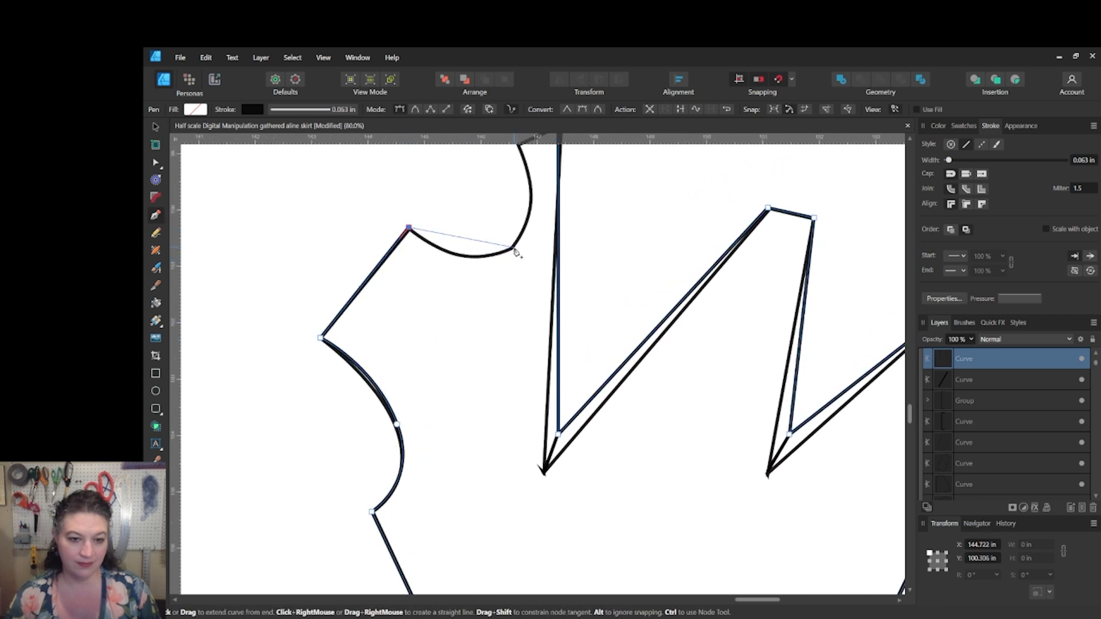
pyautogui.moveTo(514, 248); pyautogui.dragTo(559, 215)
pyautogui.moveTo(516, 167); pyautogui.dragTo(445, 225)
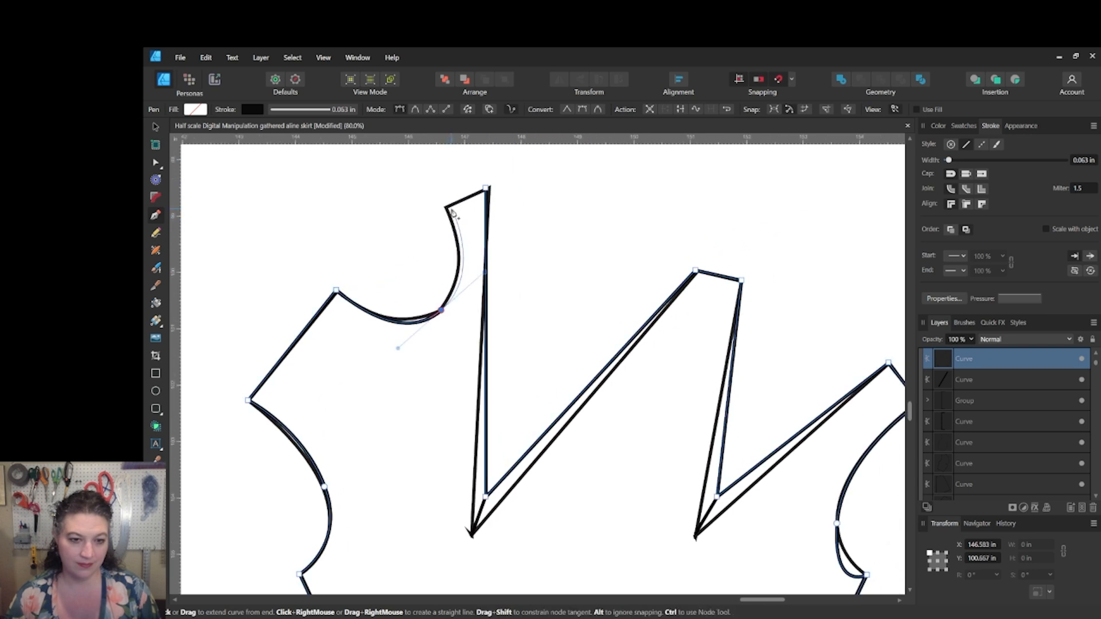
pyautogui.click(445, 205)
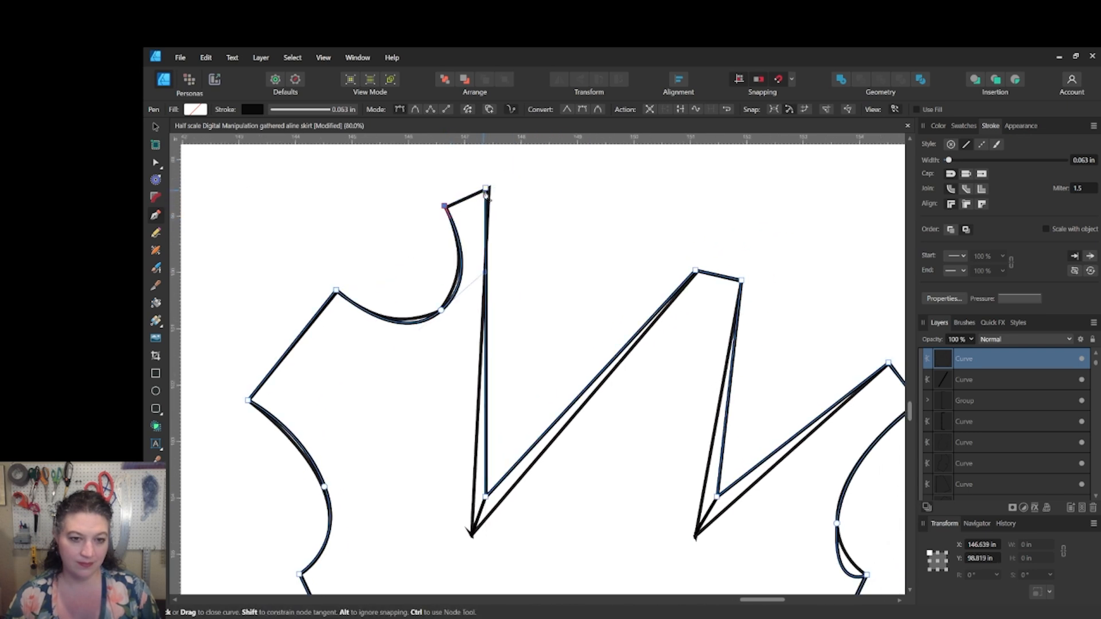
pyautogui.click(486, 189)
pyautogui.hotkey('ctrl', '-')
pyautogui.hotkey('ctrl', '-')
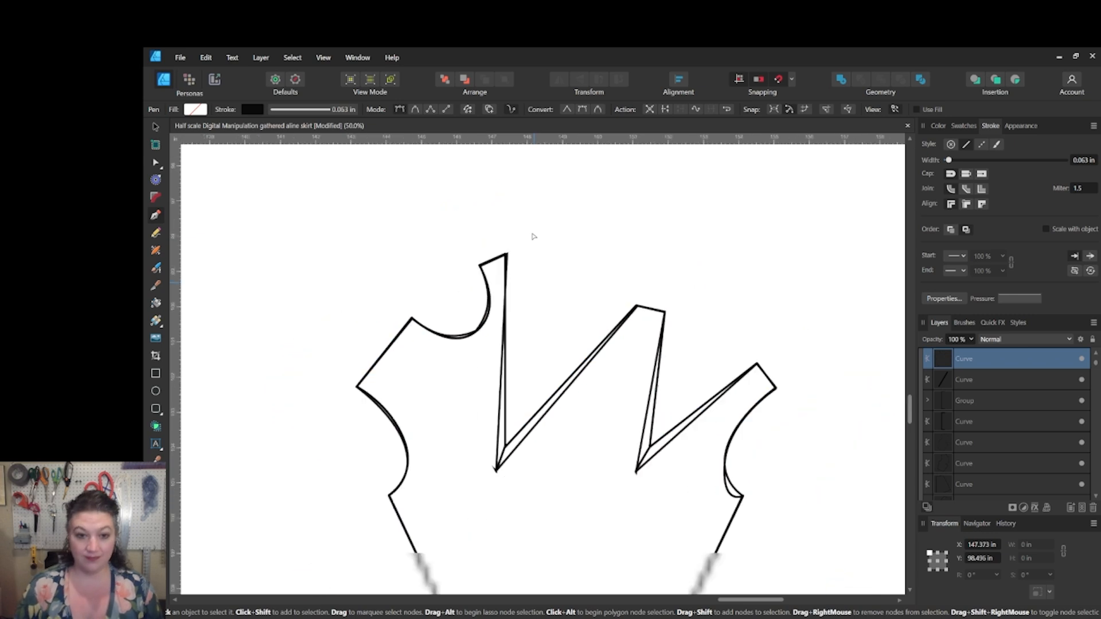
# - Try moving the traced outline up and away from the original bodice, and undo the move
pyautogui.press('v')
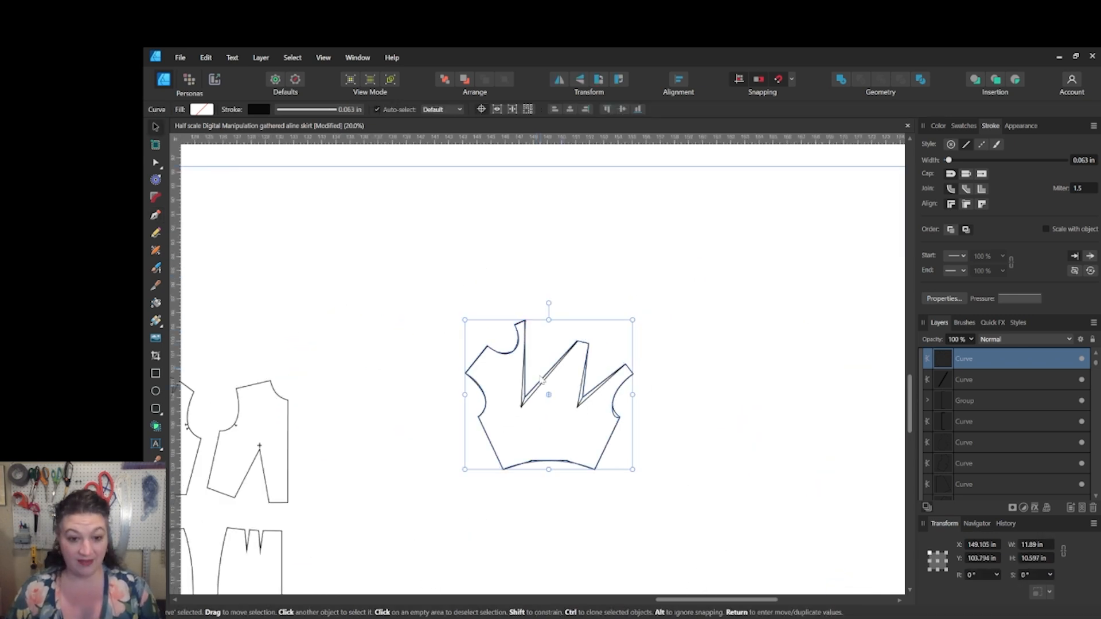
pyautogui.moveTo(530, 396); pyautogui.dragTo(766, 334)
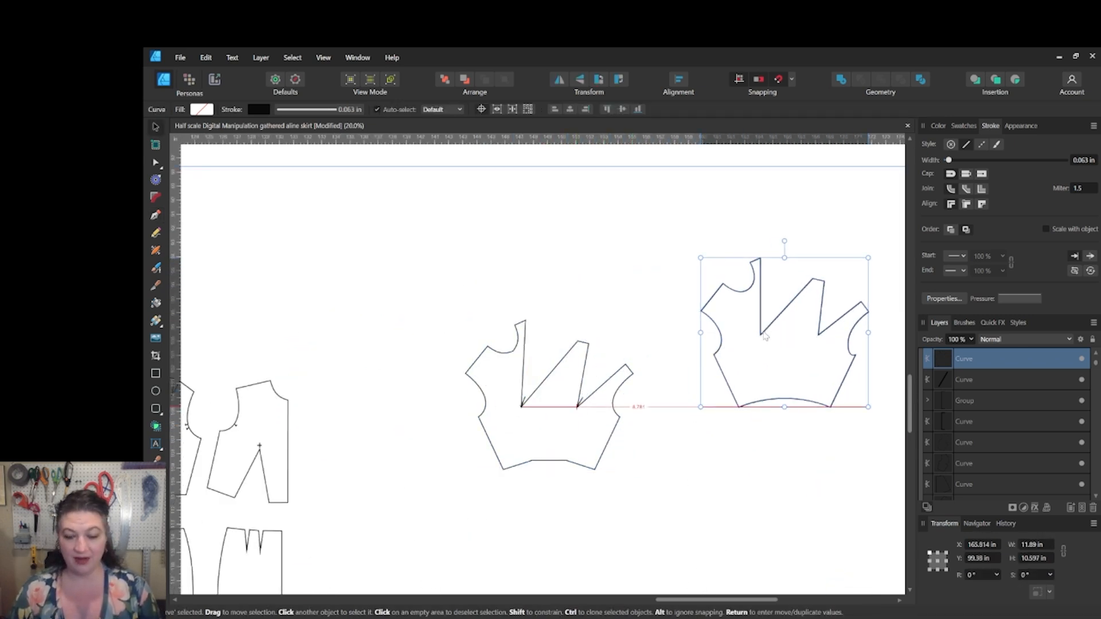
pyautogui.hotkey('ctrl', 'z')
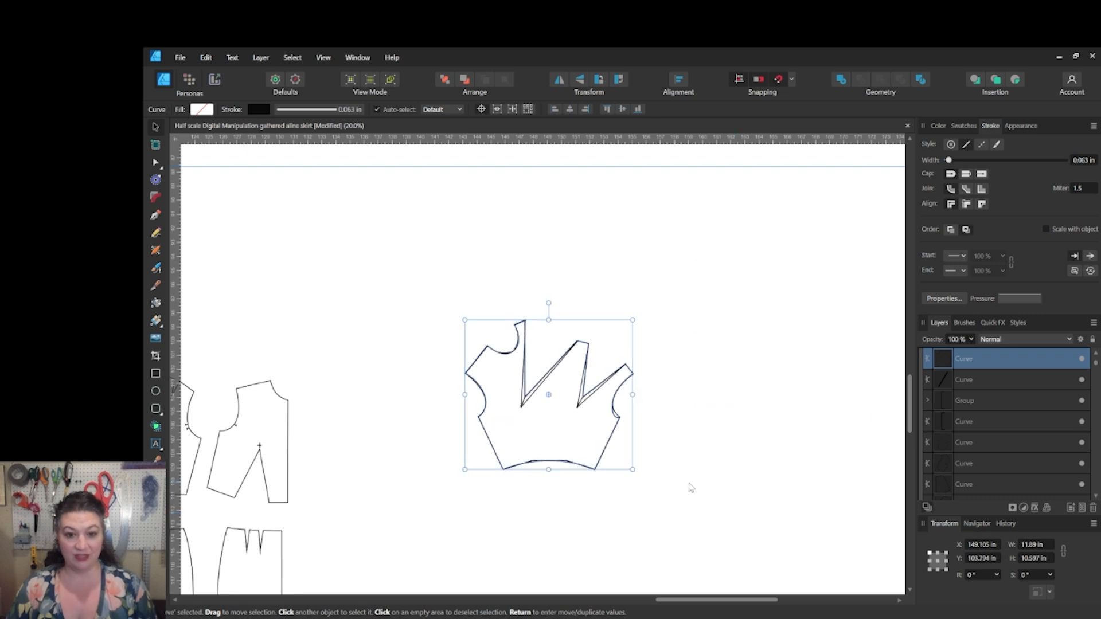
# - Adjust the traced neckline's curve node and both its handles so the curve follows the original neckline
pyautogui.hotkey('ctrl', '1')
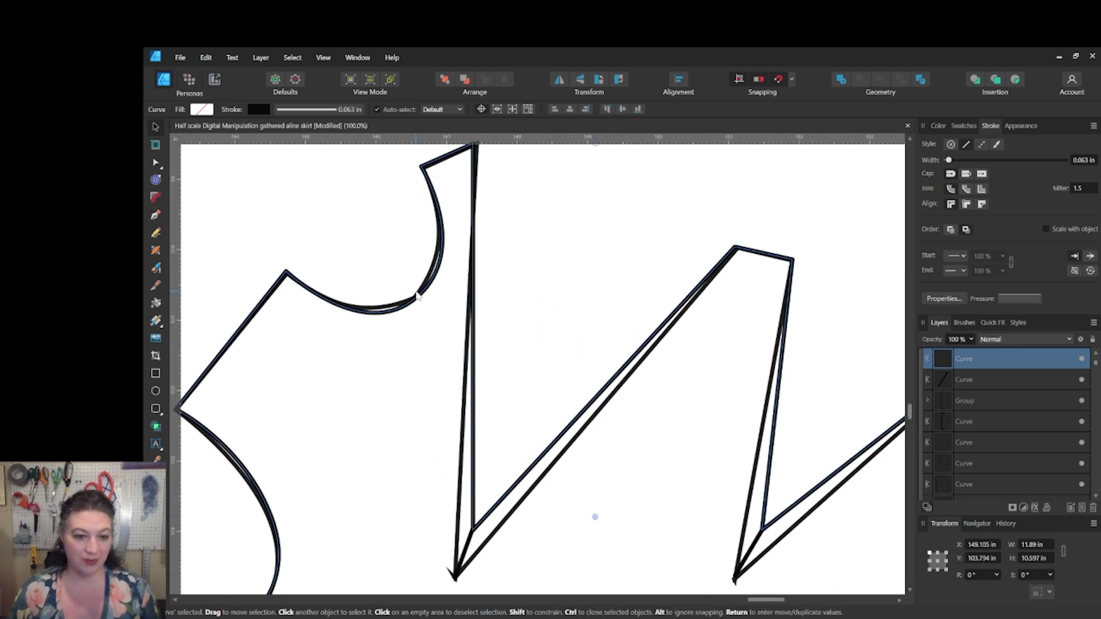
pyautogui.press('a')
pyautogui.click(417, 296)
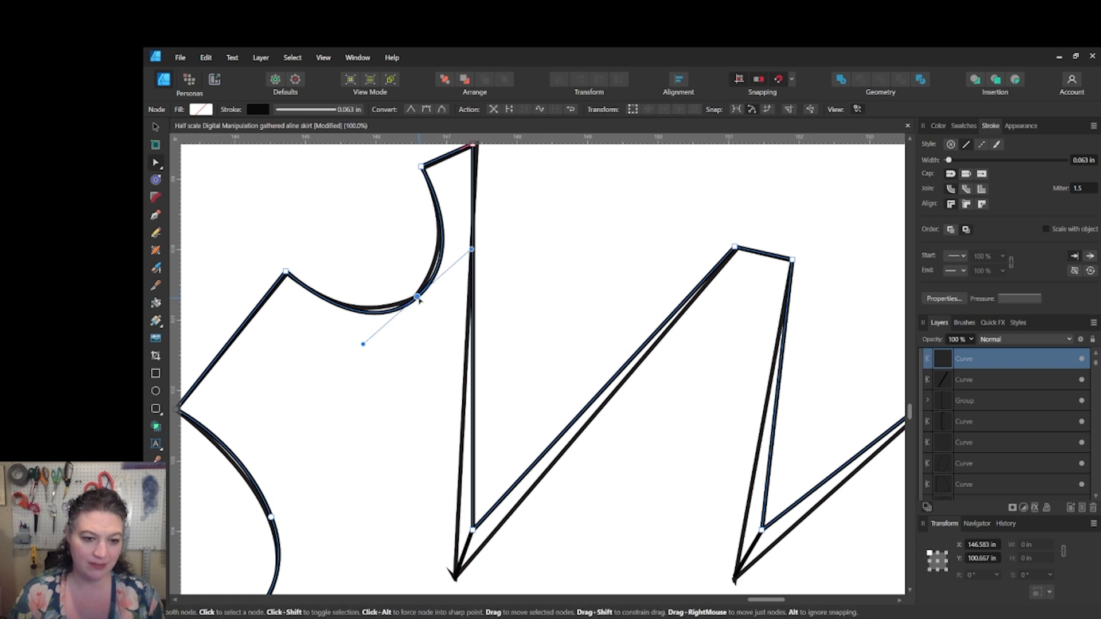
pyautogui.moveTo(417, 297); pyautogui.dragTo(418, 296)
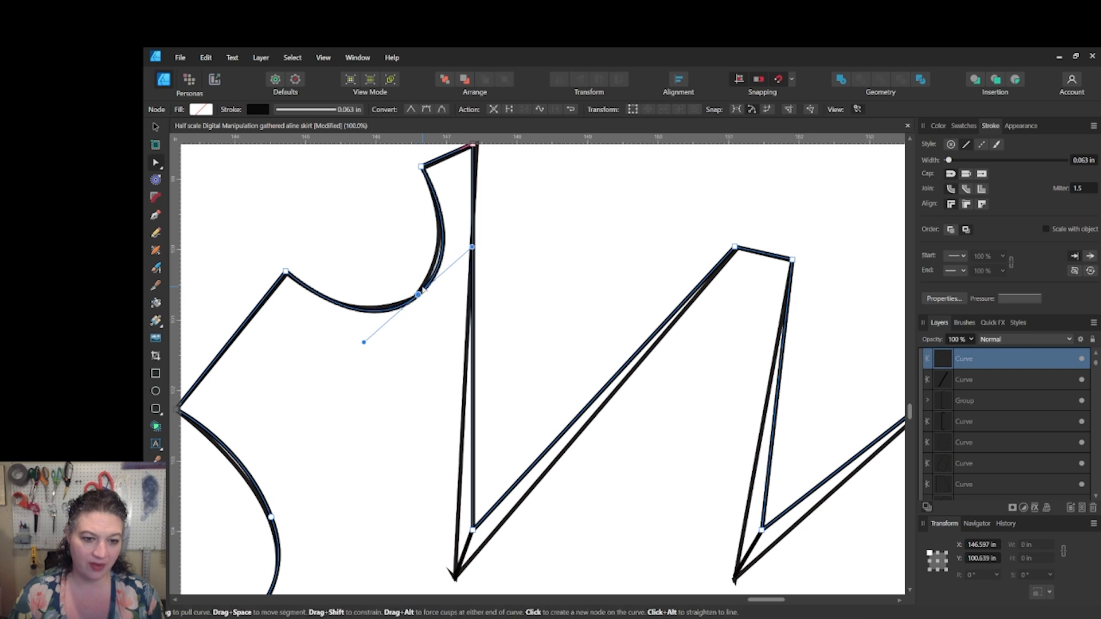
pyautogui.moveTo(471, 245); pyautogui.dragTo(463, 248)
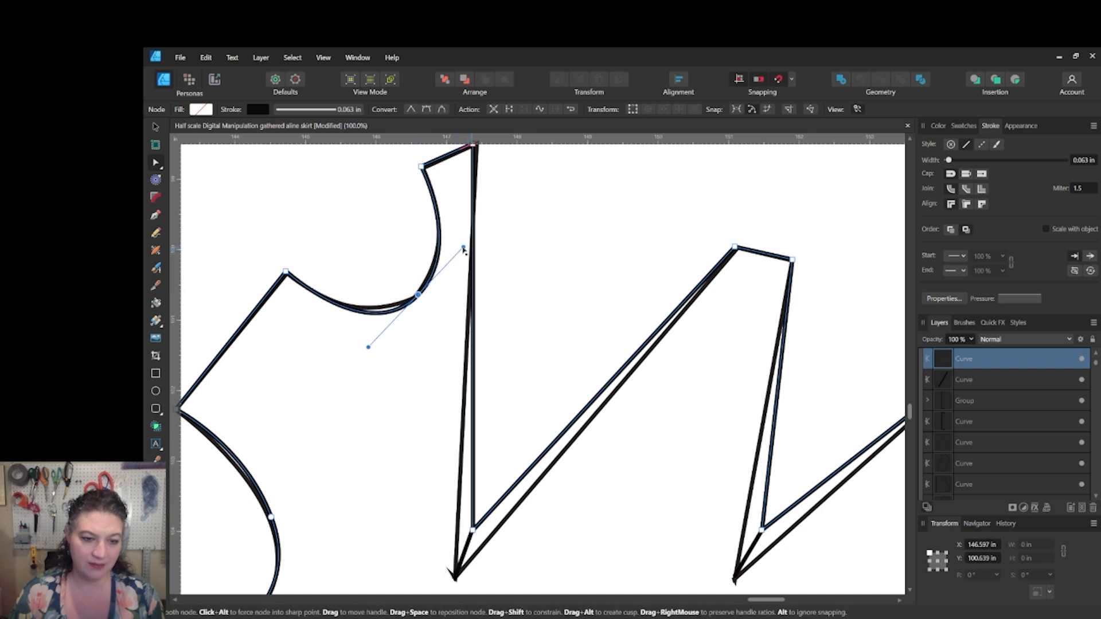
pyautogui.moveTo(368, 347); pyautogui.dragTo(376, 340)
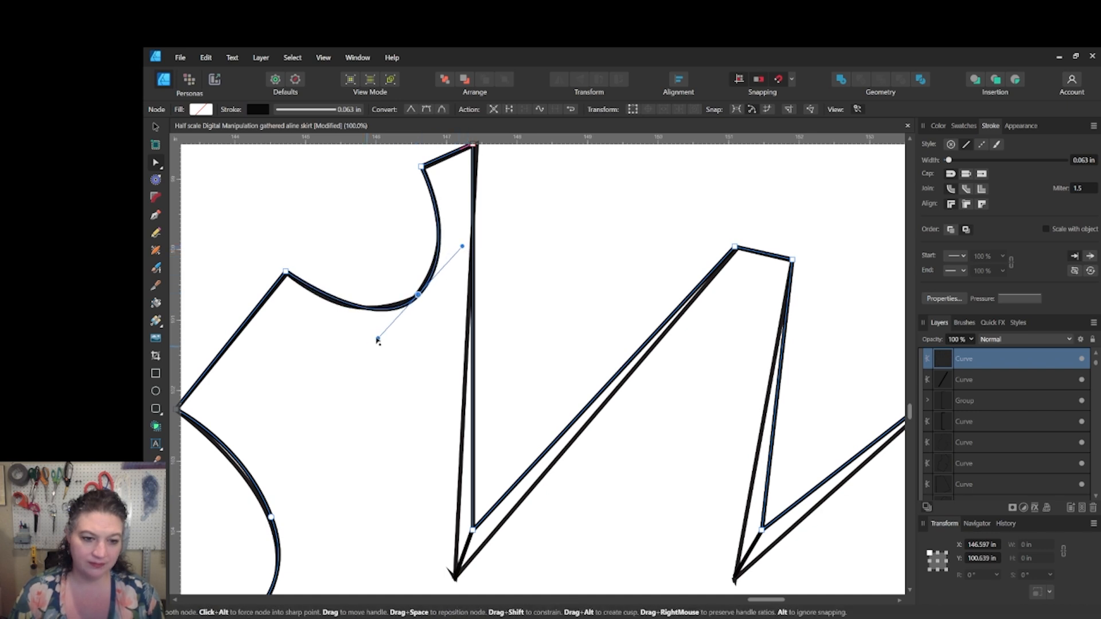
# - Adjust the left armhole's curve node and shorten its upper handle so the traced curve follows the original armhole
pyautogui.scroll(-3, 352, 422)
pyautogui.hscroll(-3, 351, 422)
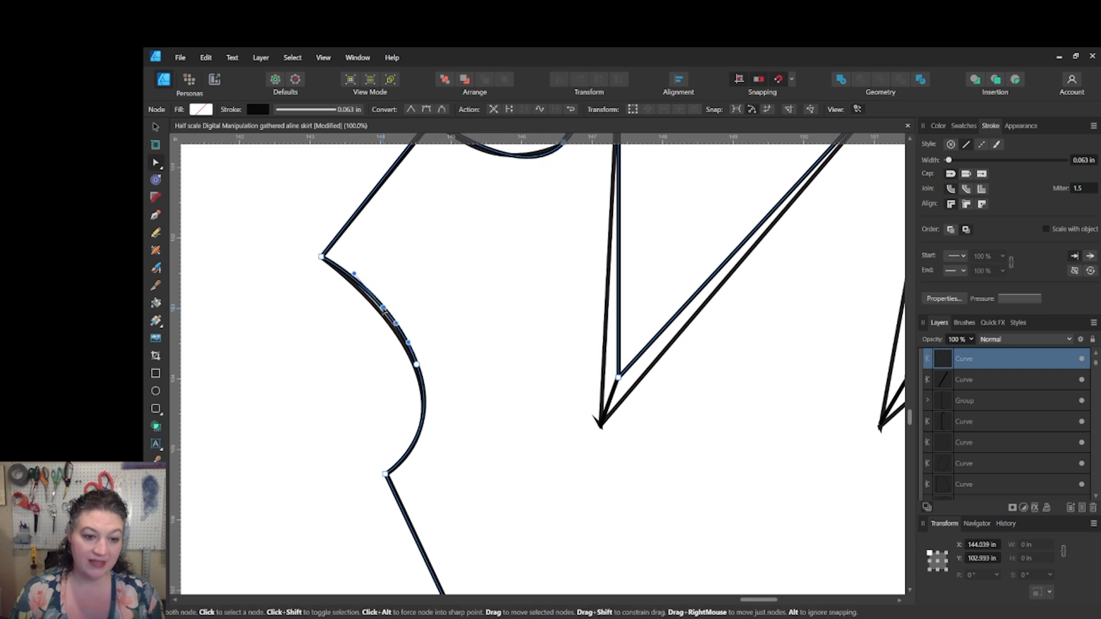
pyautogui.click(417, 365)
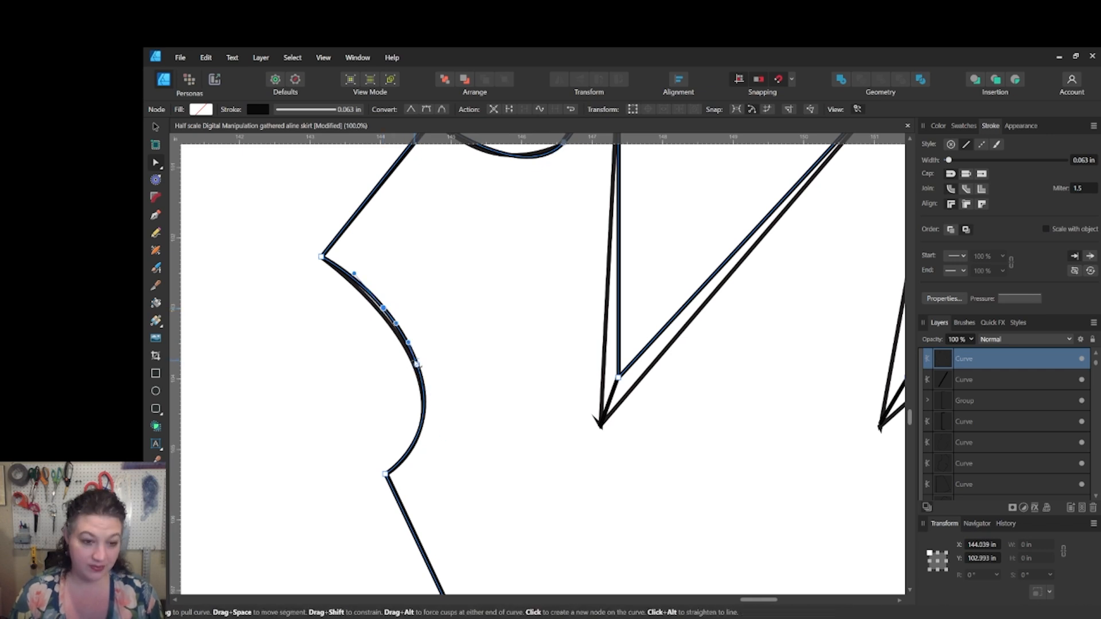
pyautogui.hotkey('ctrl', 'z')
pyautogui.click(417, 365)
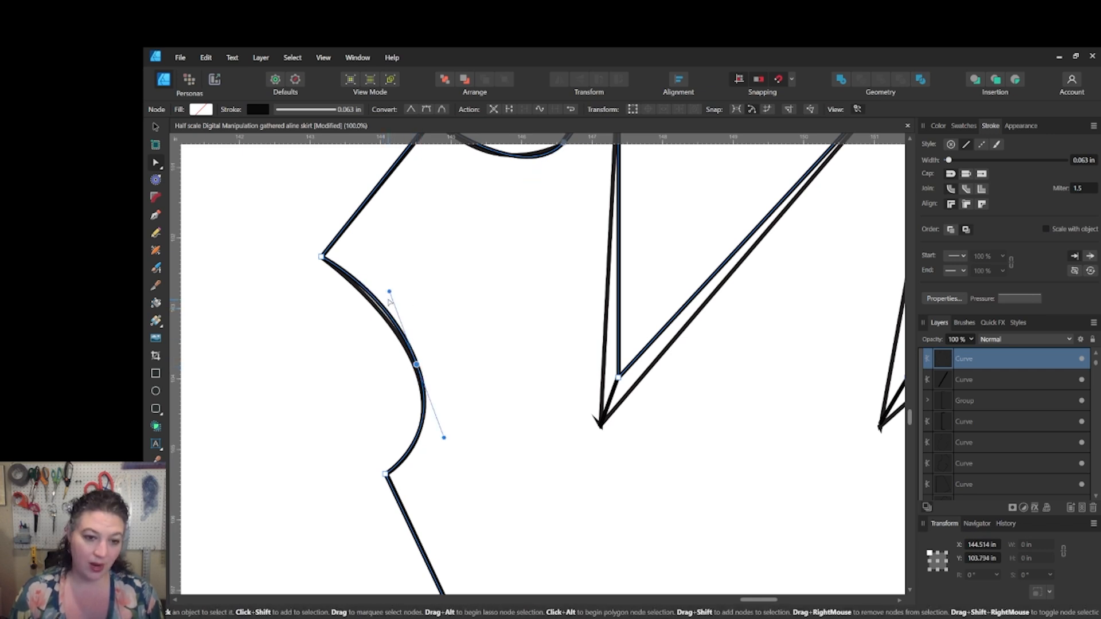
pyautogui.moveTo(390, 294); pyautogui.dragTo(399, 317)
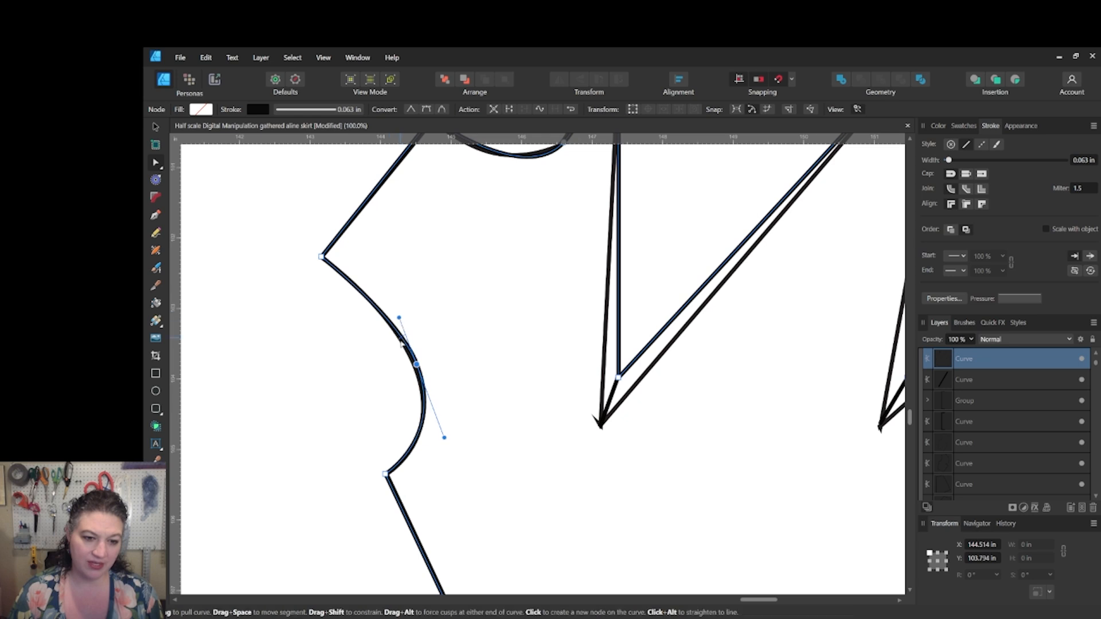
pyautogui.moveTo(417, 365); pyautogui.dragTo(415, 365)
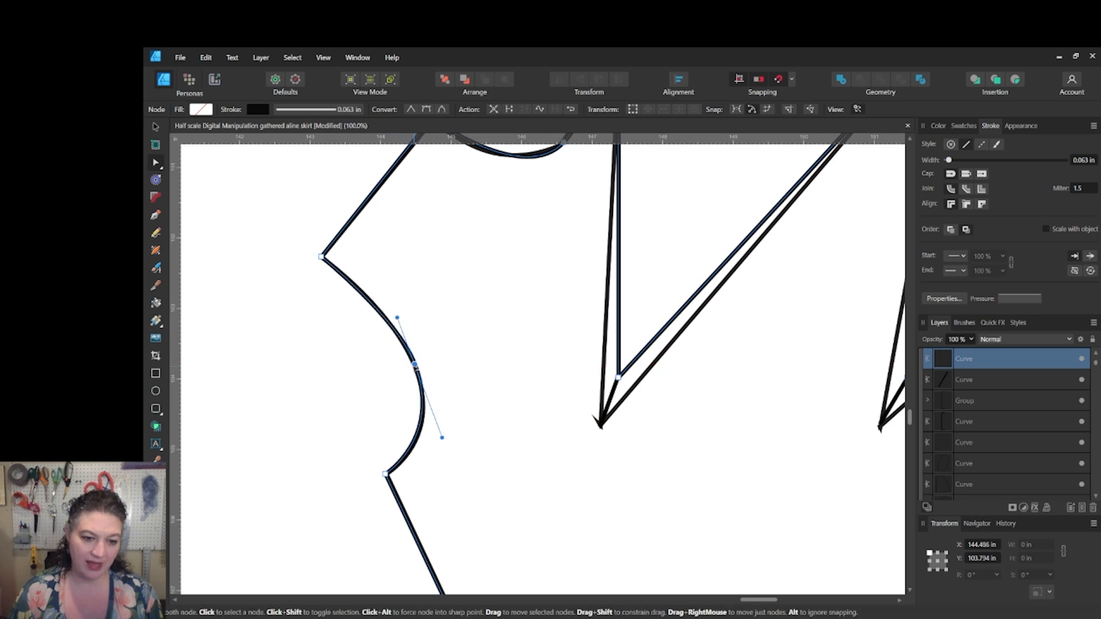
# - Shorten the lower handle of the right armhole's curve node so the traced curve follows the original down to the underarm
pyautogui.hscroll(6, 499, 457)
pyautogui.scroll(-2, 499, 457)
pyautogui.hscroll(2, 516, 425)
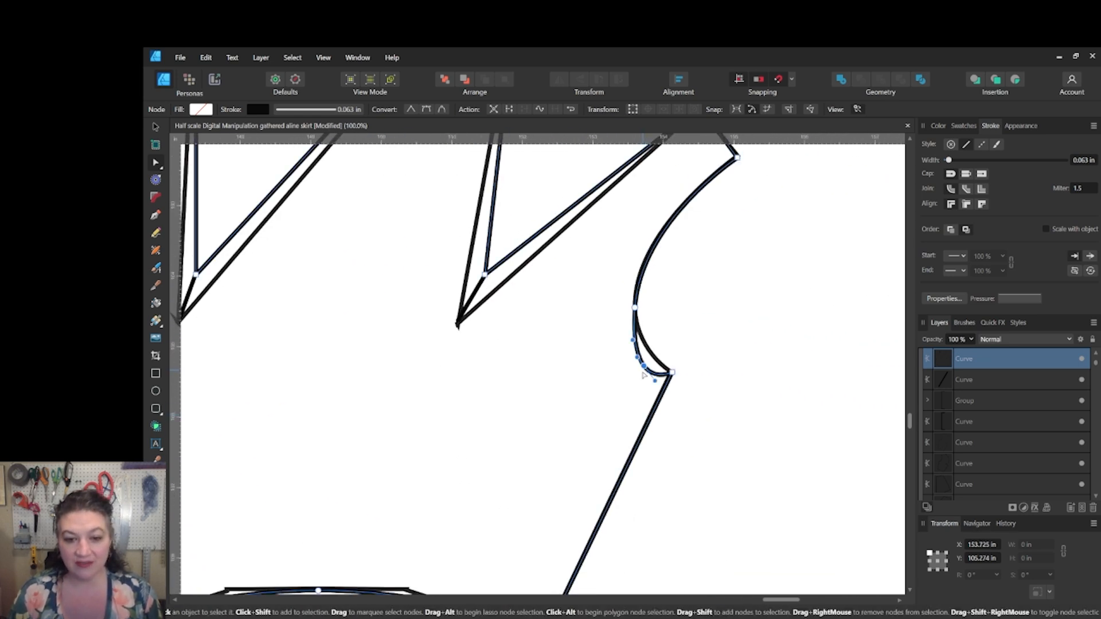
pyautogui.click(635, 308)
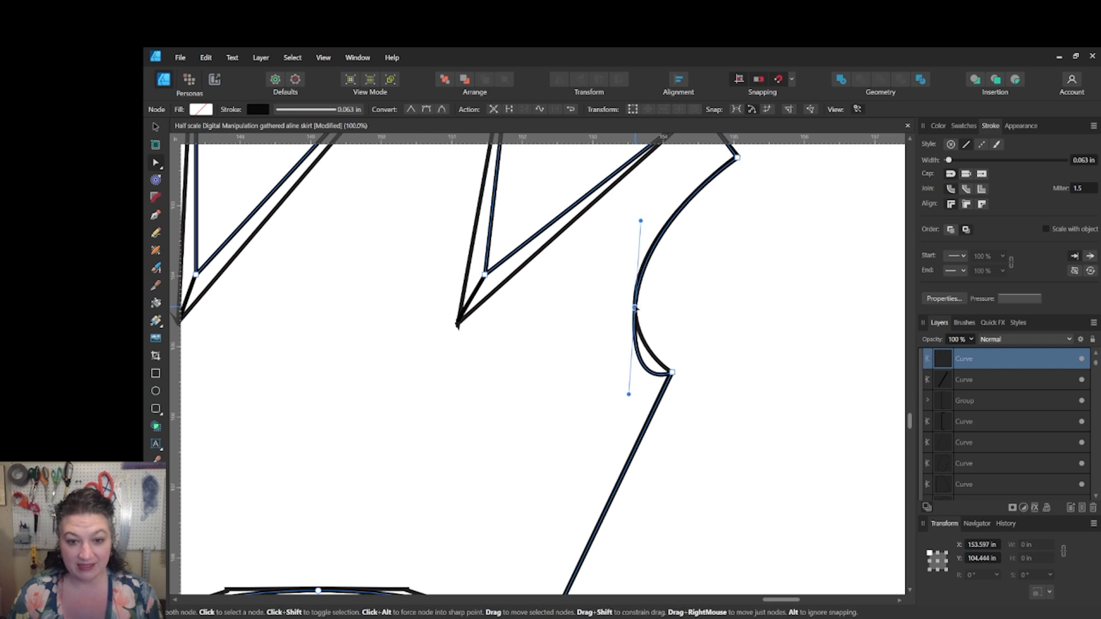
pyautogui.moveTo(629, 396); pyautogui.dragTo(633, 351)
pyautogui.moveTo(575, 404); pyautogui.dragTo(703, 618)
pyautogui.scroll(-6, 622, 433)
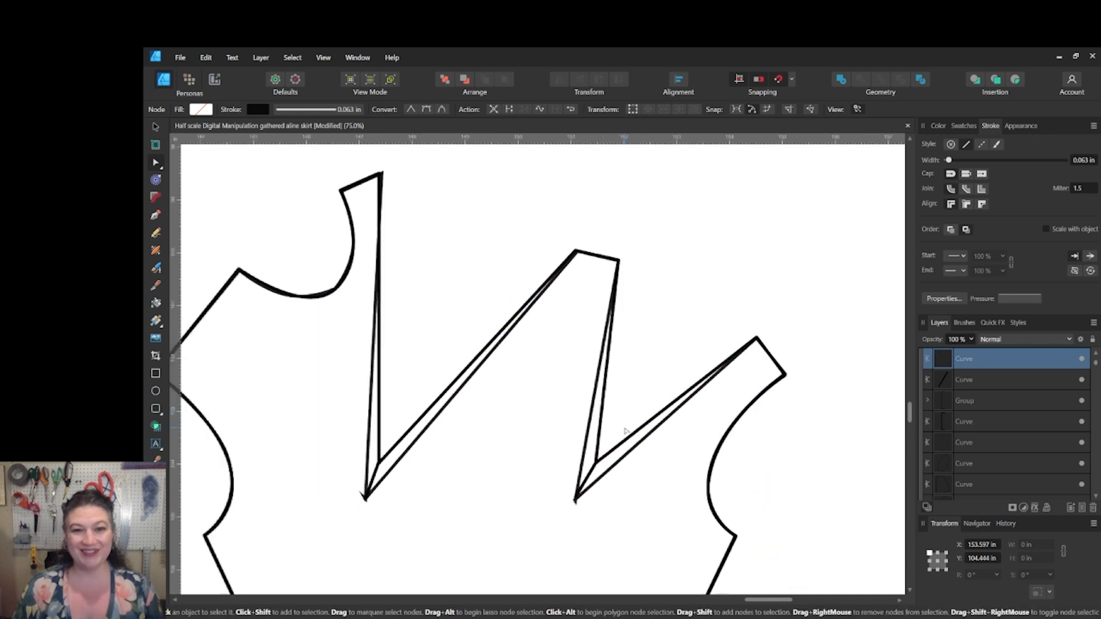
# - Move the finished outline with the shortened darts to the right of the original bodice and deselect it
pyautogui.press('v')
pyautogui.click(632, 409)
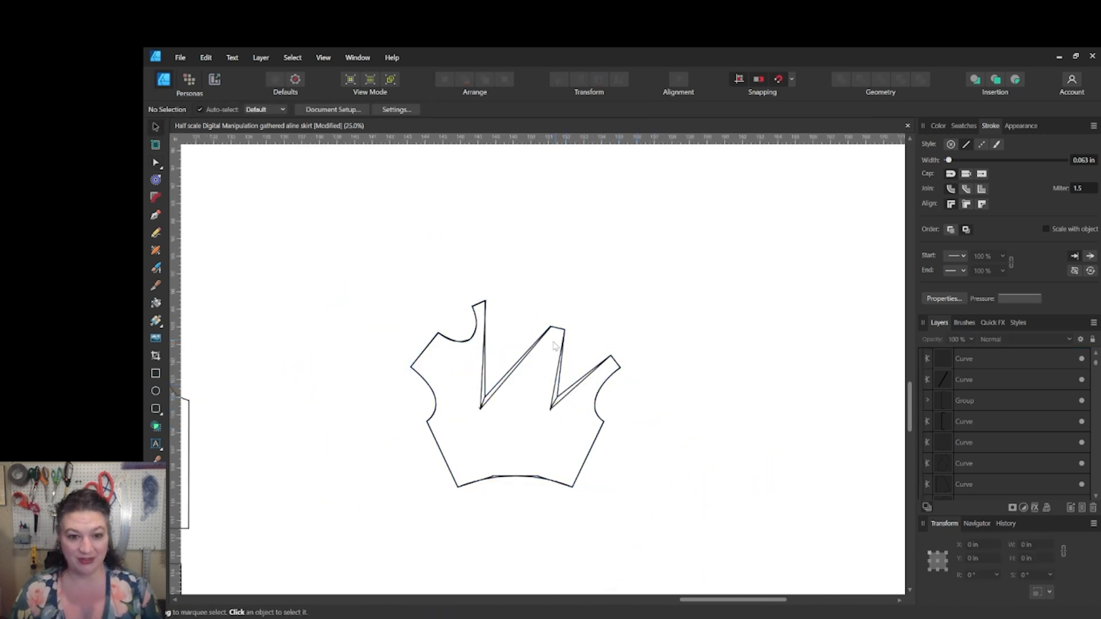
pyautogui.moveTo(510, 375); pyautogui.dragTo(696, 320)
pyautogui.click(764, 467)
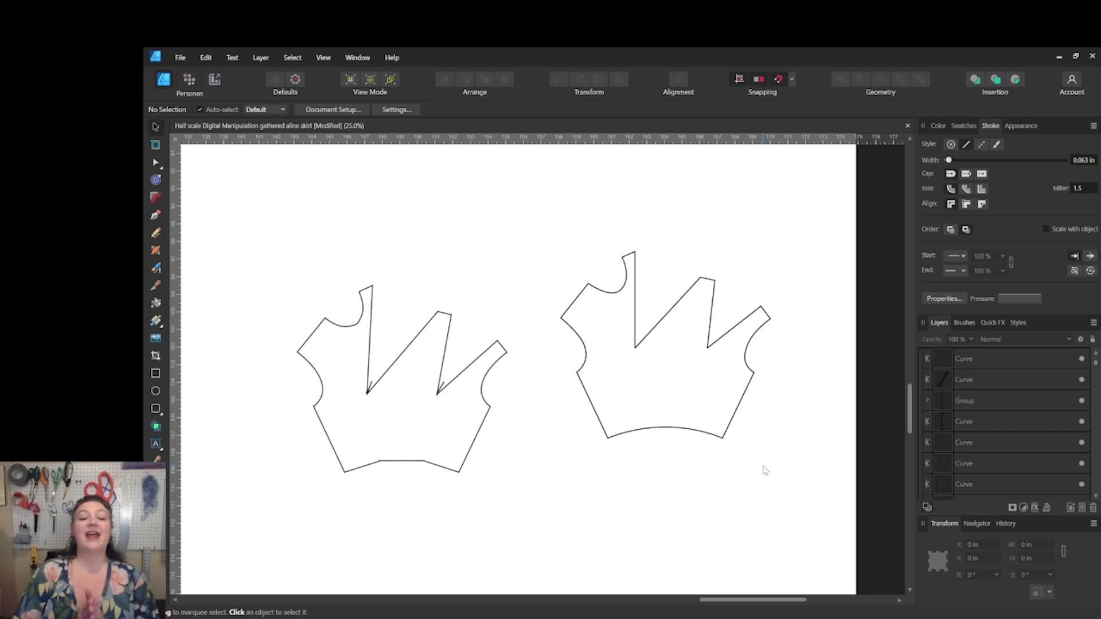